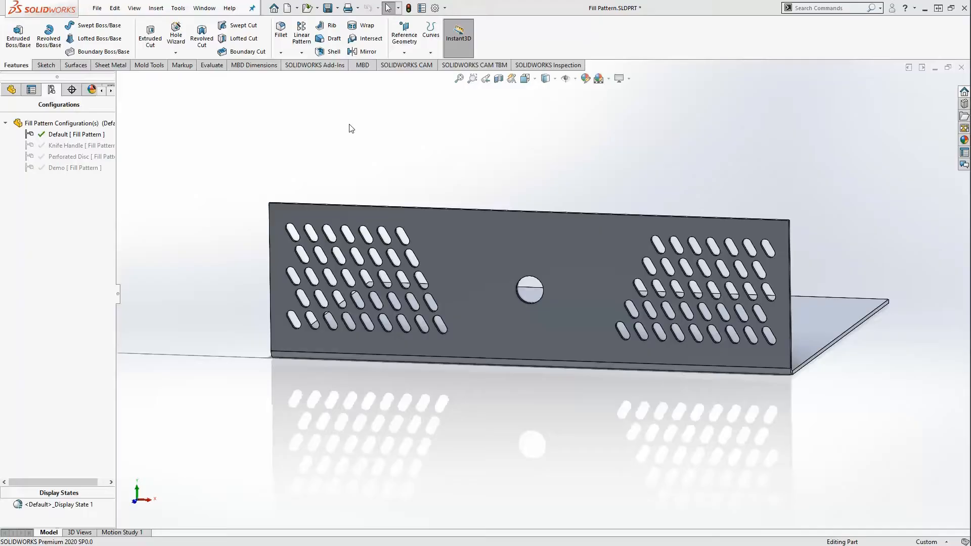
- Orbit around the bent plate's slot patterns, then switch to the Knife Handle configuration
middle_drag(441, 165, 430, 153)
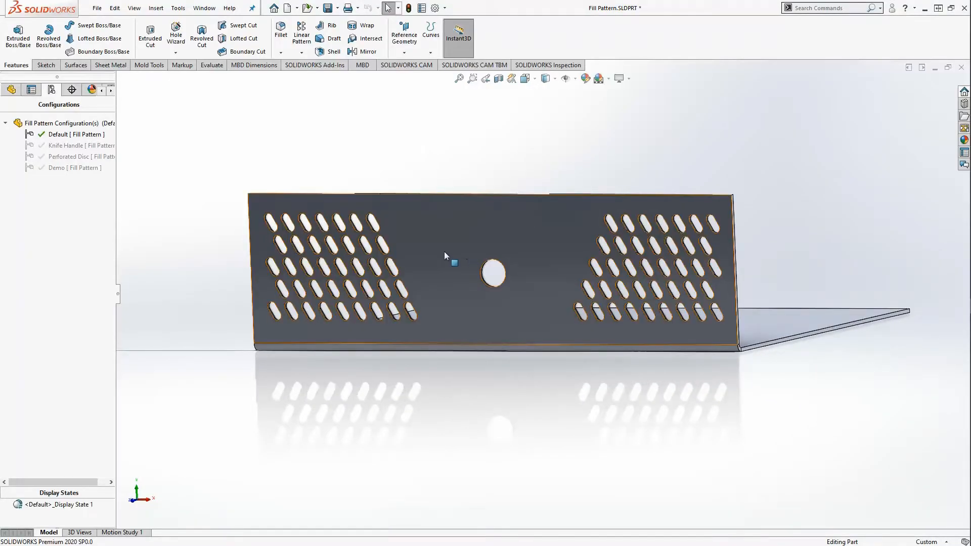
middle_drag(365, 169, 358, 211)
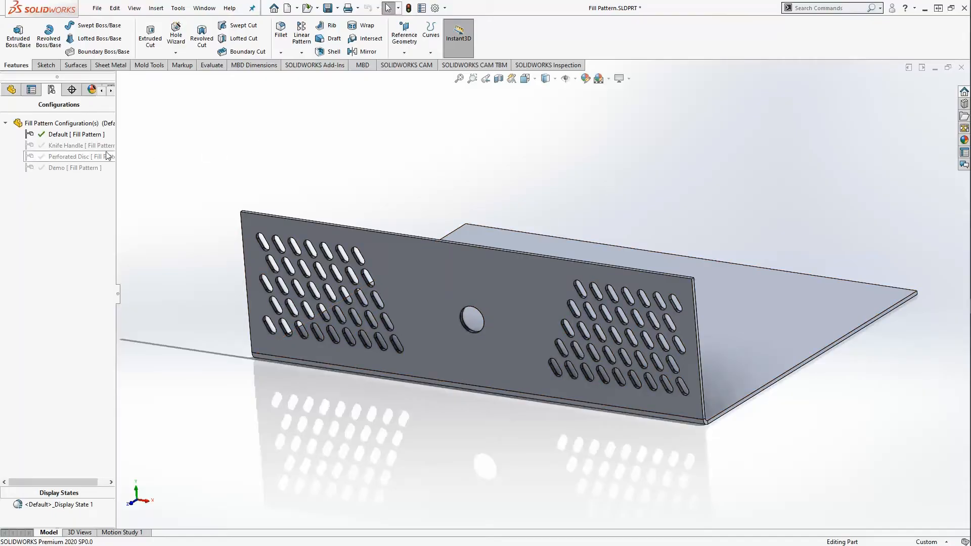
double_click(75, 145)
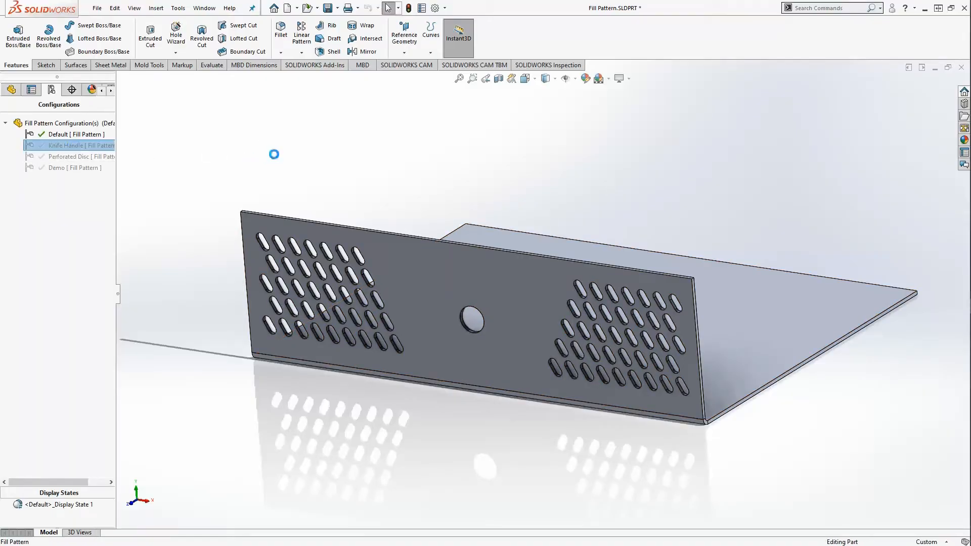
- View the pyramid-studded knife handle from above and both sides, then activate Perforated Disc
scroll(464, 310, up, 3)
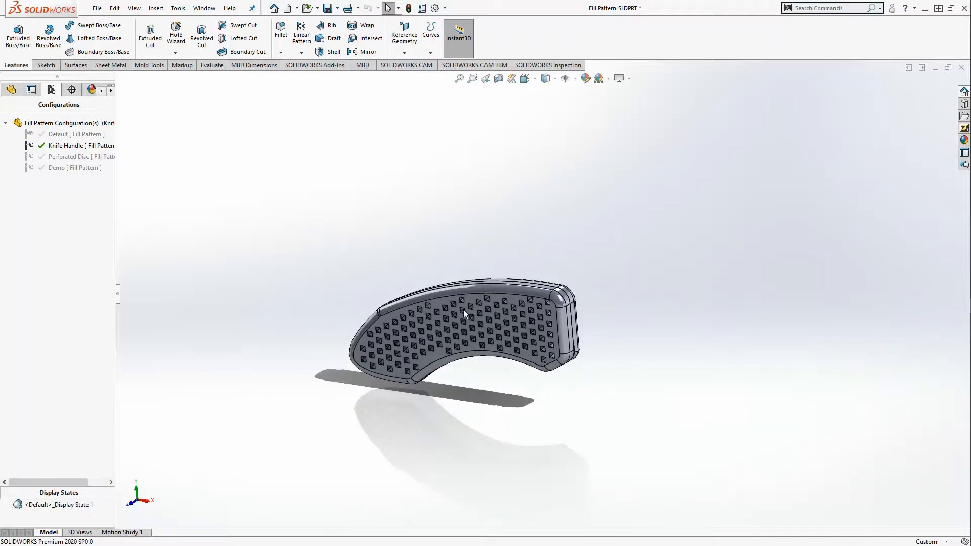
scroll(474, 338, down, 7)
scroll(480, 329, up, 3)
middle_drag(479, 329, 511, 217)
scroll(528, 327, down, 5)
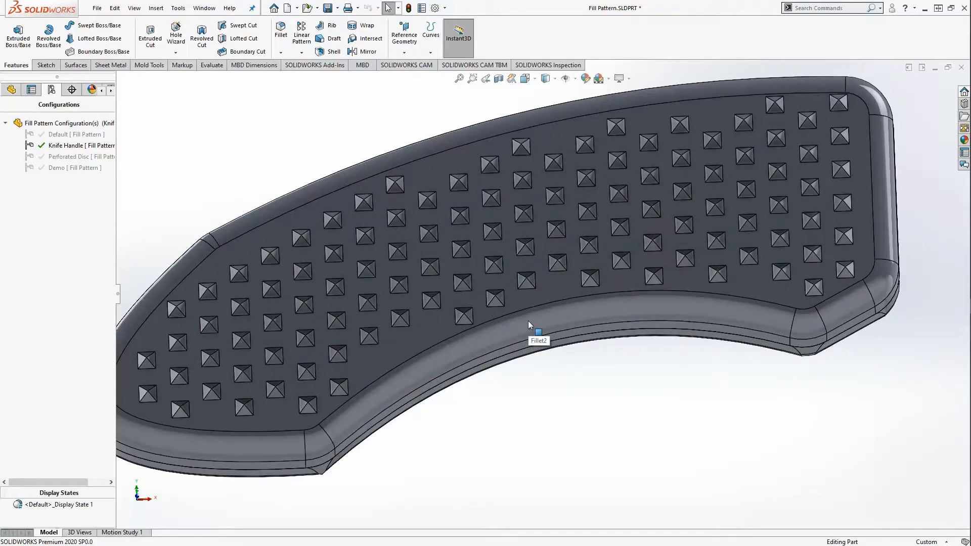
scroll(528, 321, up, 3)
middle_drag(525, 316, 749, 331)
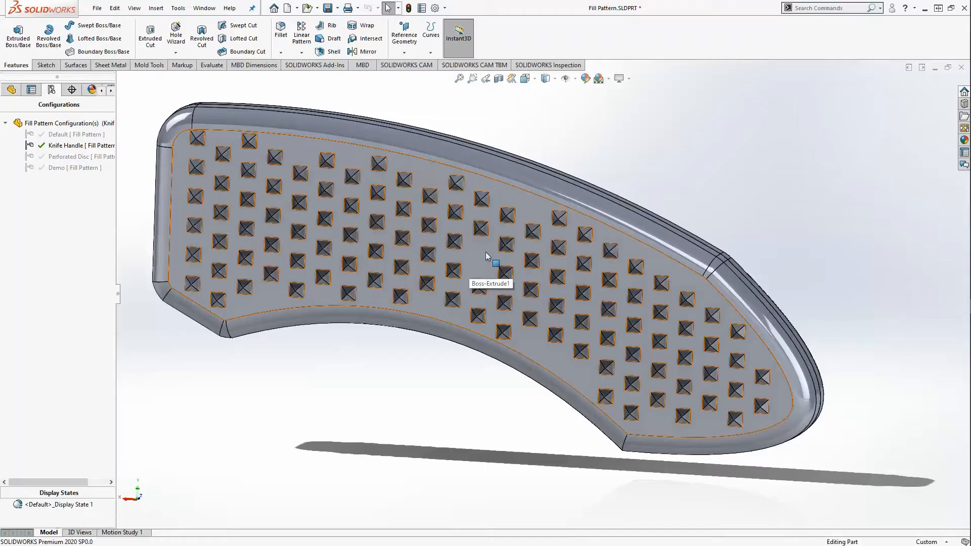
middle_drag(606, 232, 580, 220)
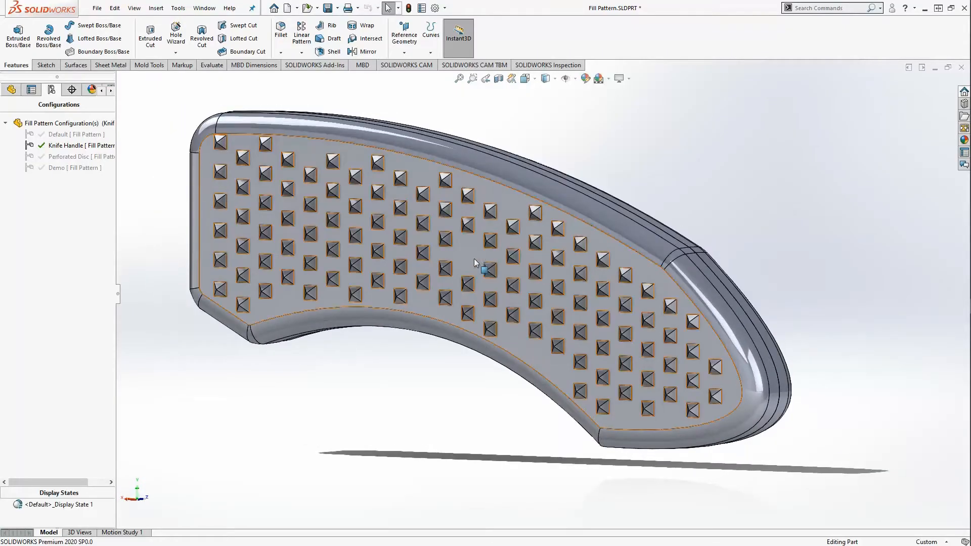
middle_drag(463, 251, 399, 252)
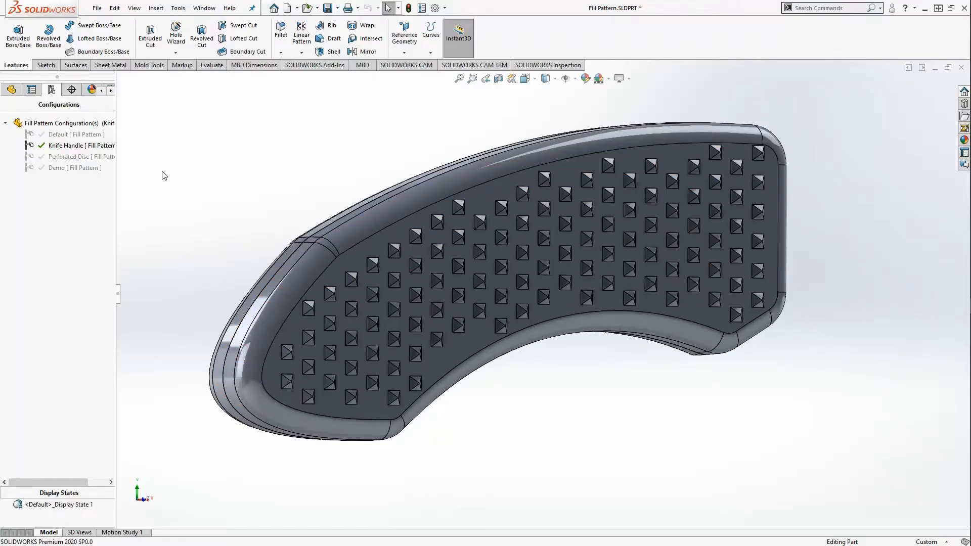
double_click(101, 156)
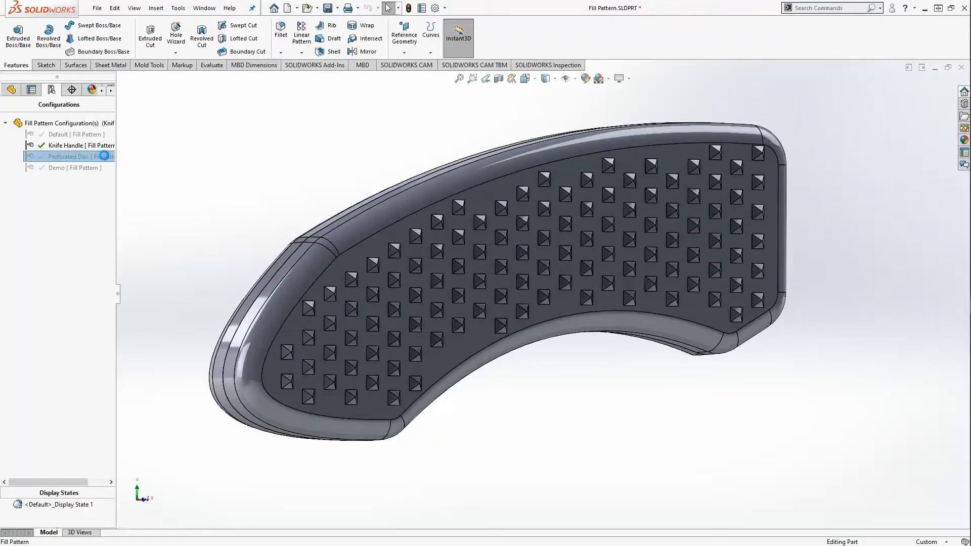
- Orbit the slotted disc from top-down to face-on, then activate the Demo configuration
middle_drag(510, 162, 502, 235)
scroll(608, 288, up, 4)
scroll(603, 200, down, 4)
middle_drag(600, 213, 567, 302)
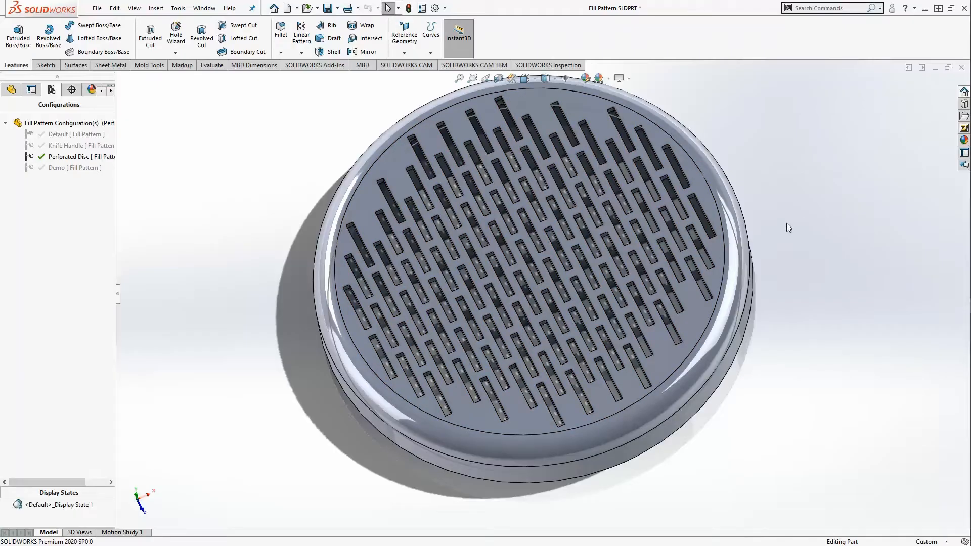
middle_drag(778, 233, 697, 214)
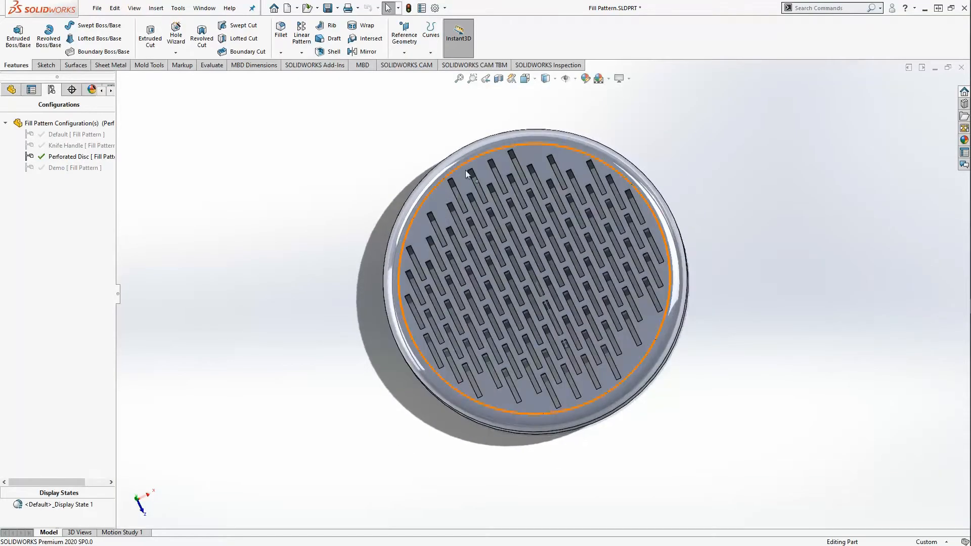
click(94, 168)
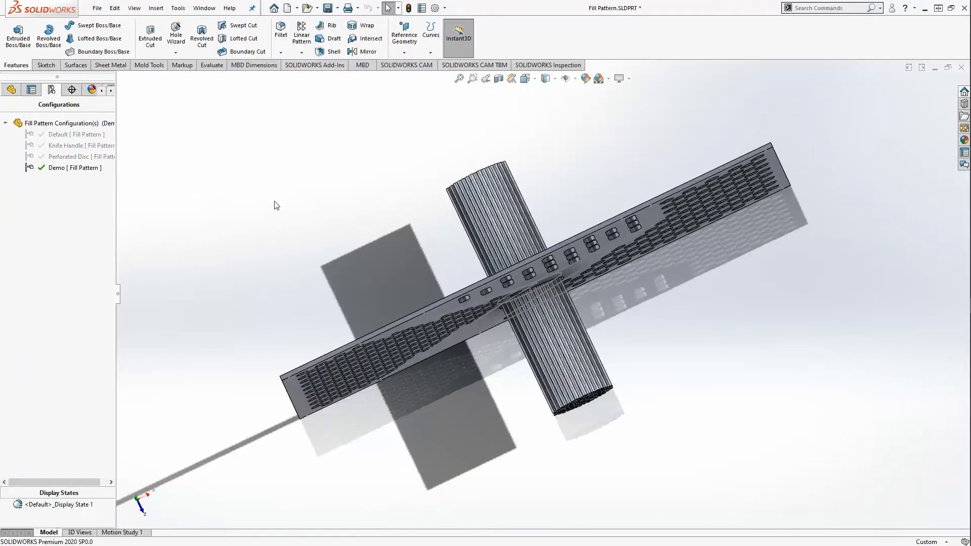
- Show the Demo plate from the back with the FeatureManager tree open
key(ctrl+2)
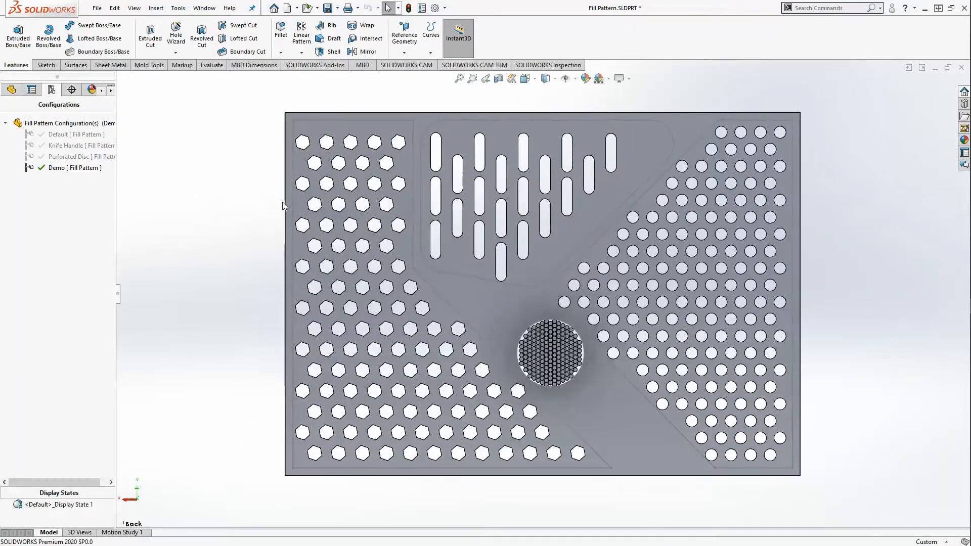
click(11, 89)
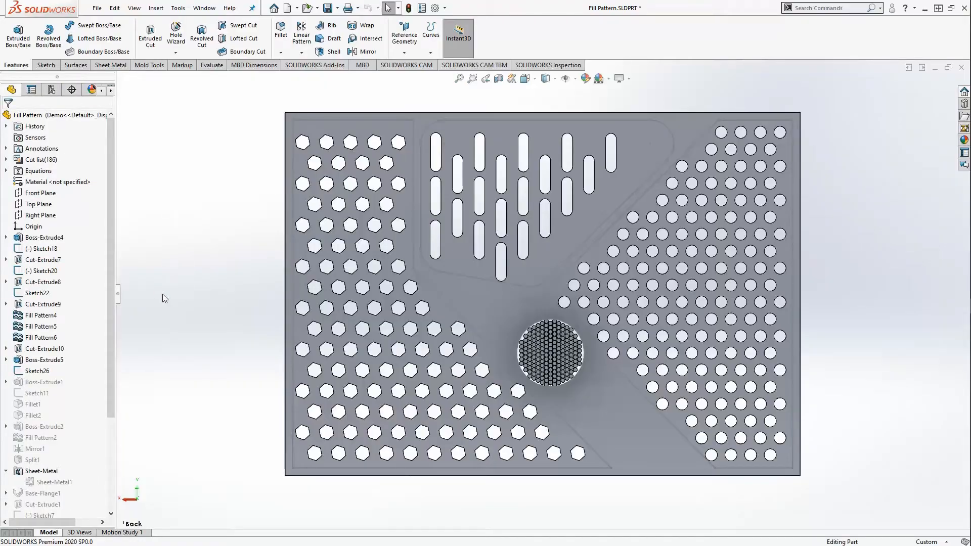
scroll(255, 275, up, 1)
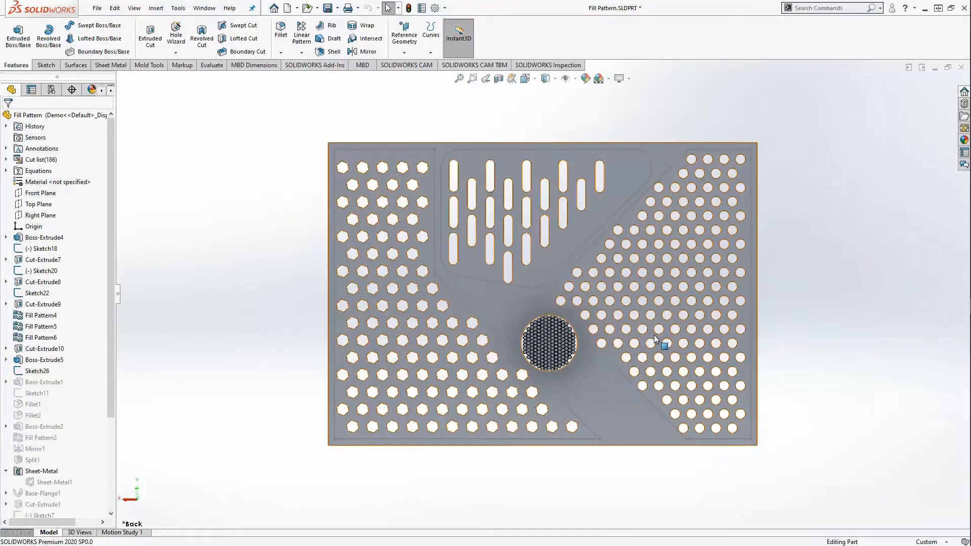
scroll(661, 368, down, 1)
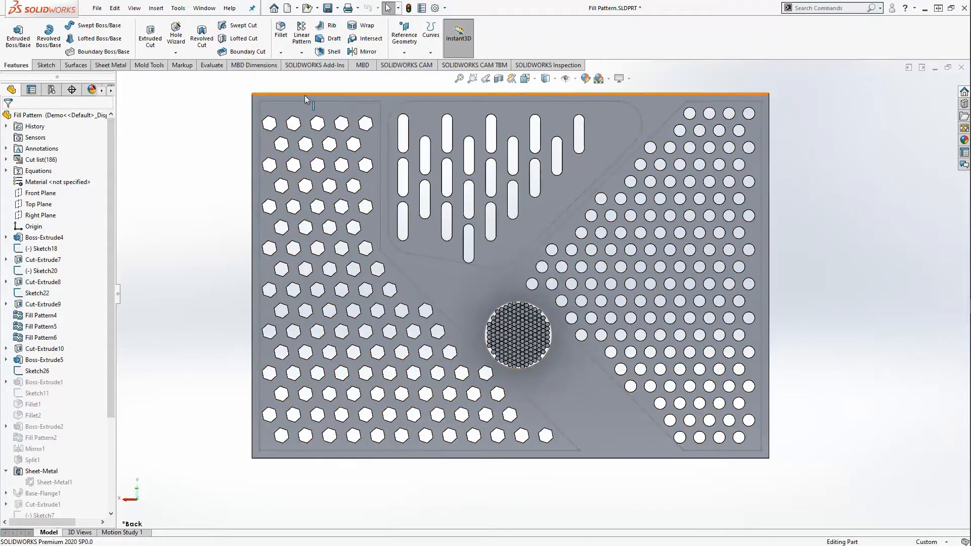
click(435, 256)
- Review boundary sketches Sketch22 and Sketch18, then select Fill Pattern4
click(29, 294)
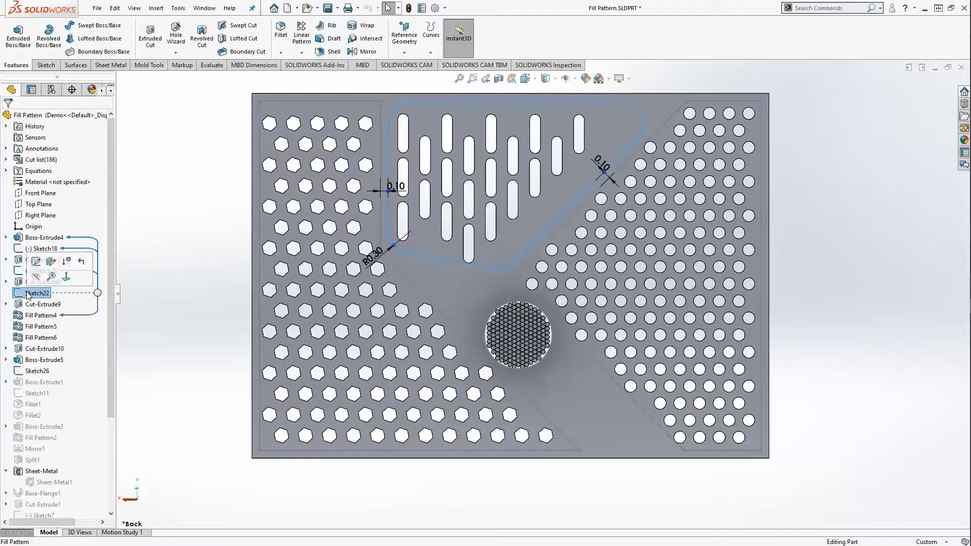
click(43, 248)
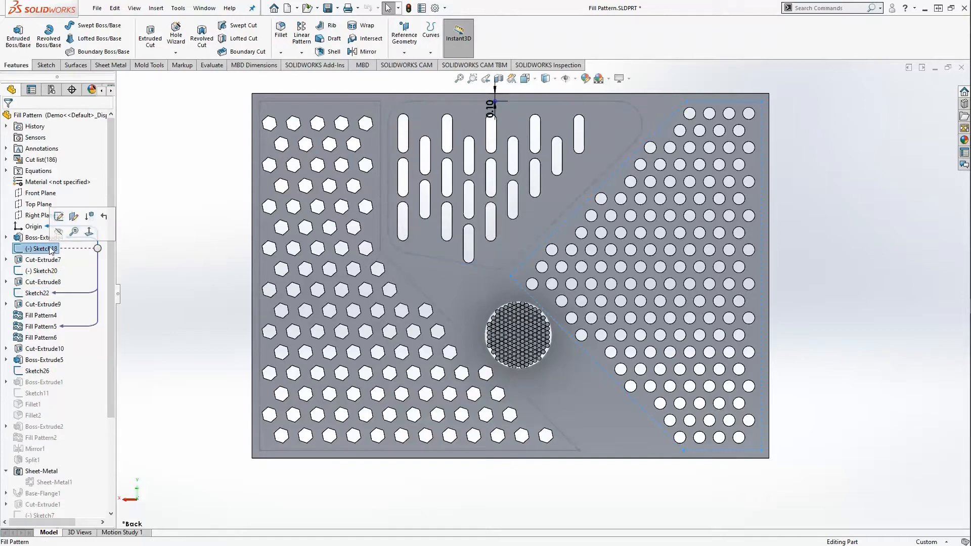
click(182, 281)
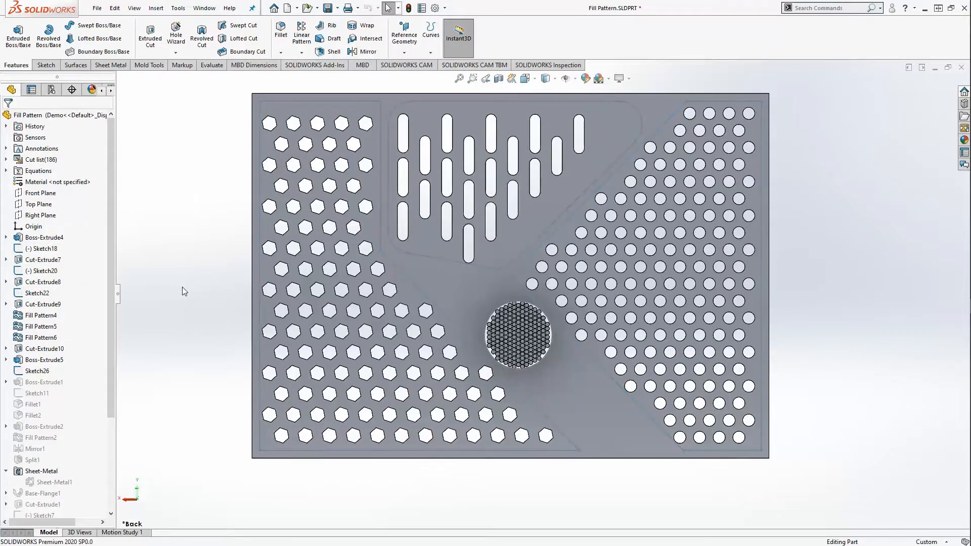
click(45, 316)
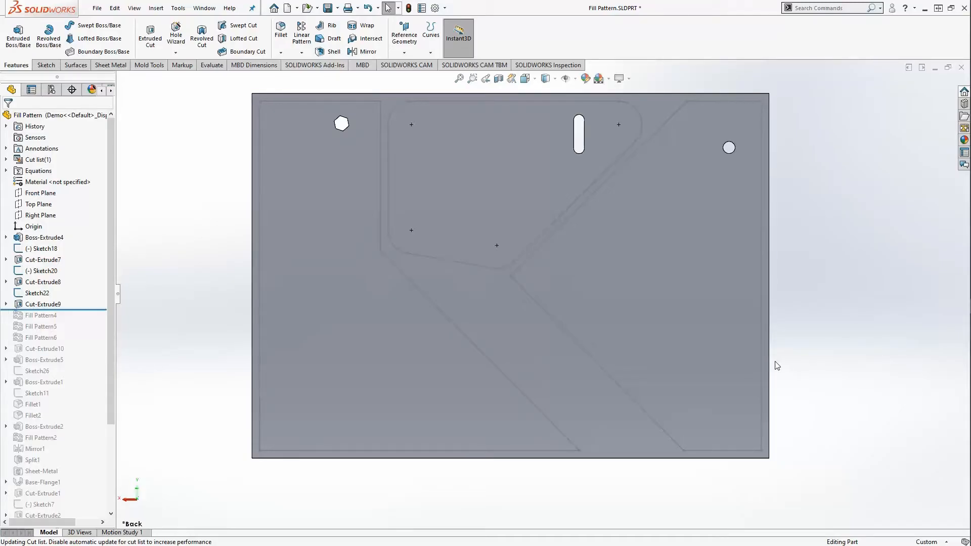
- Inspect the rolled-back plate's seed holes from the back and list the pattern feature types
middle_drag(481, 308, 456, 306)
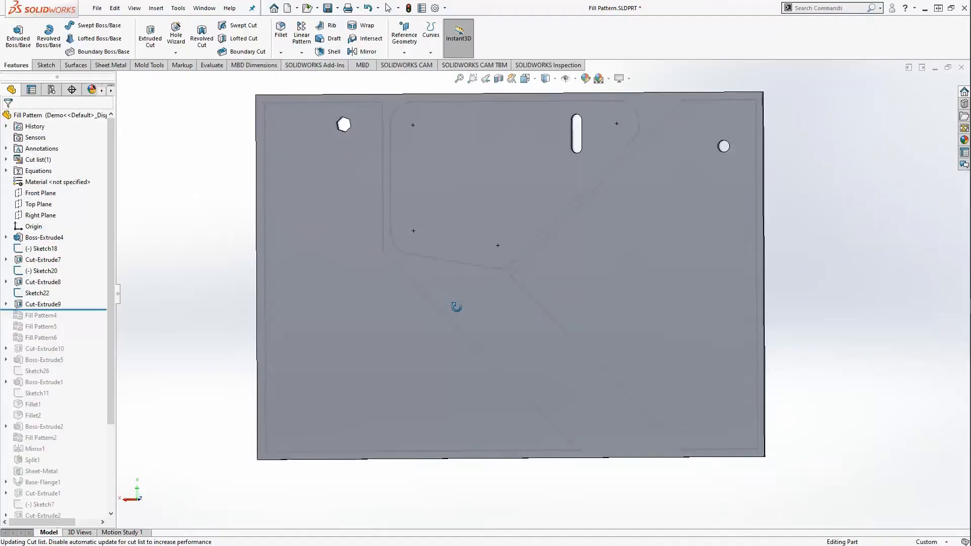
key(ctrl+2)
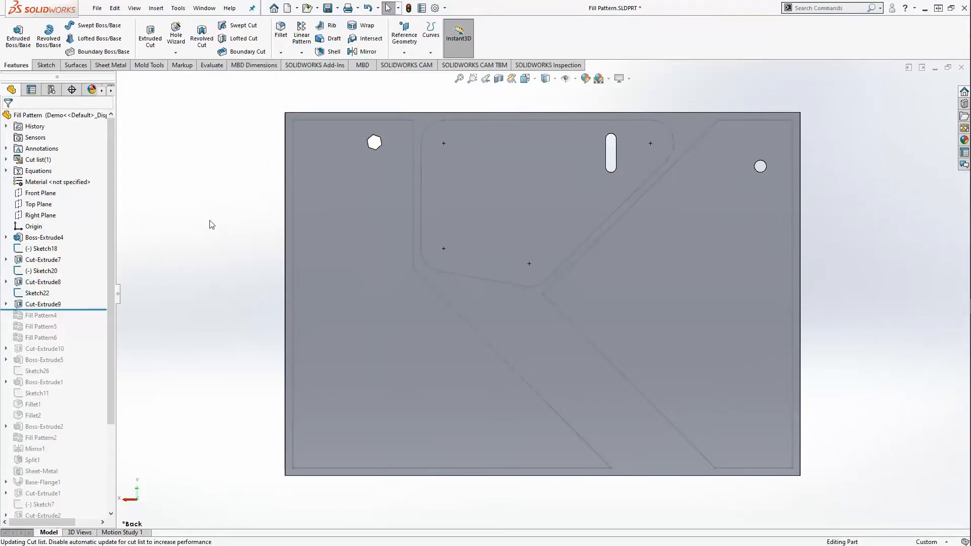
click(411, 228)
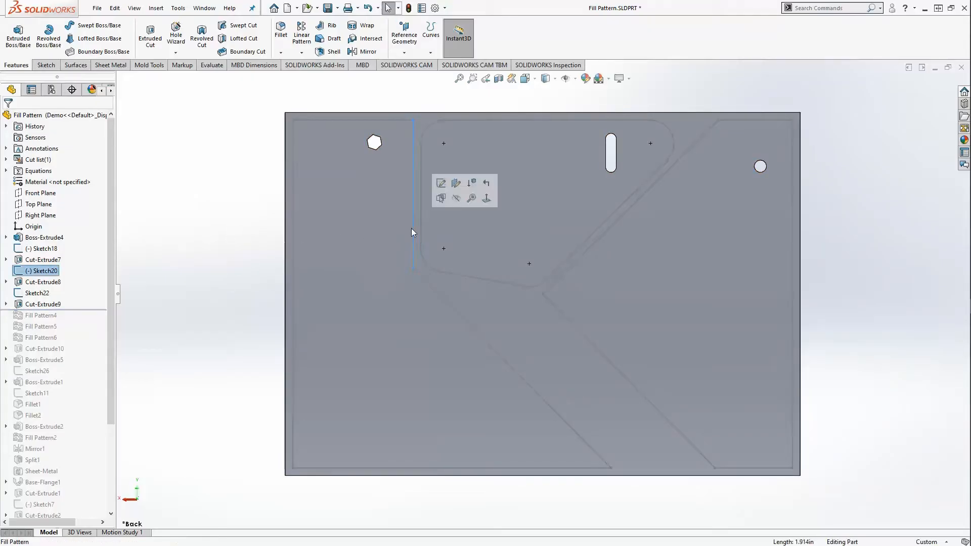
click(251, 230)
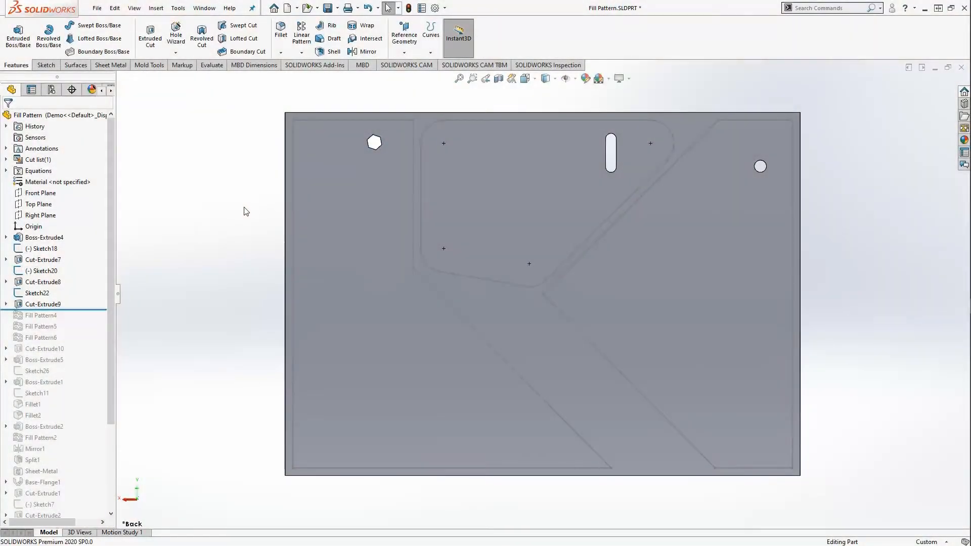
click(302, 53)
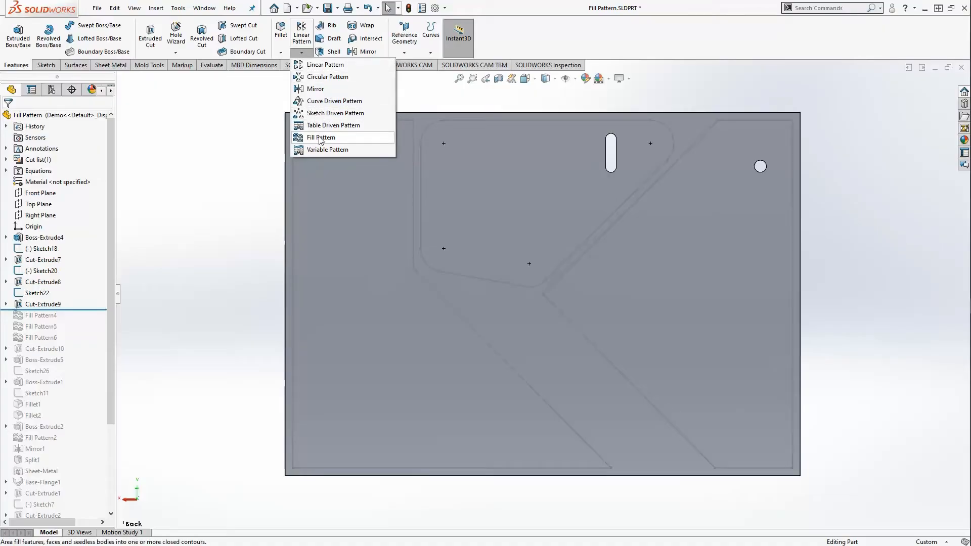
click(224, 122)
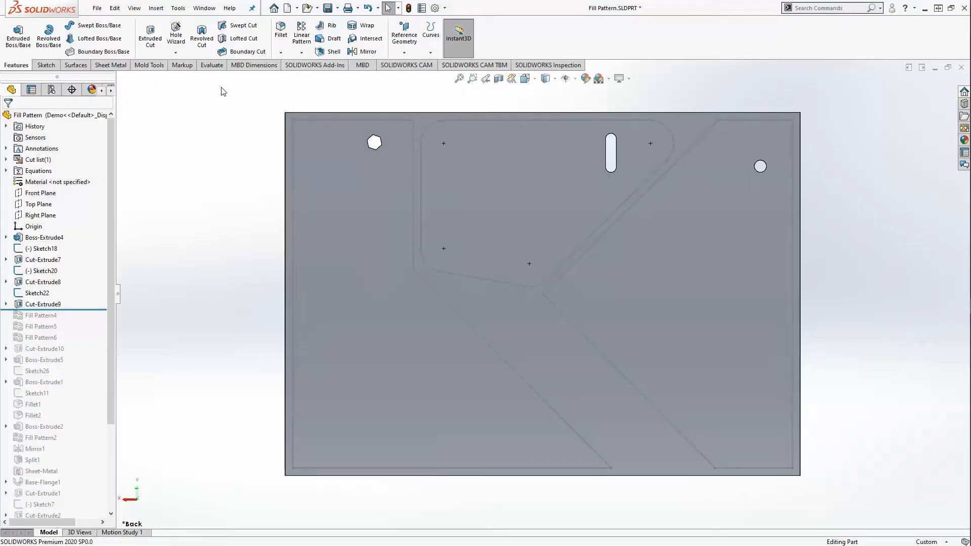
click(160, 9)
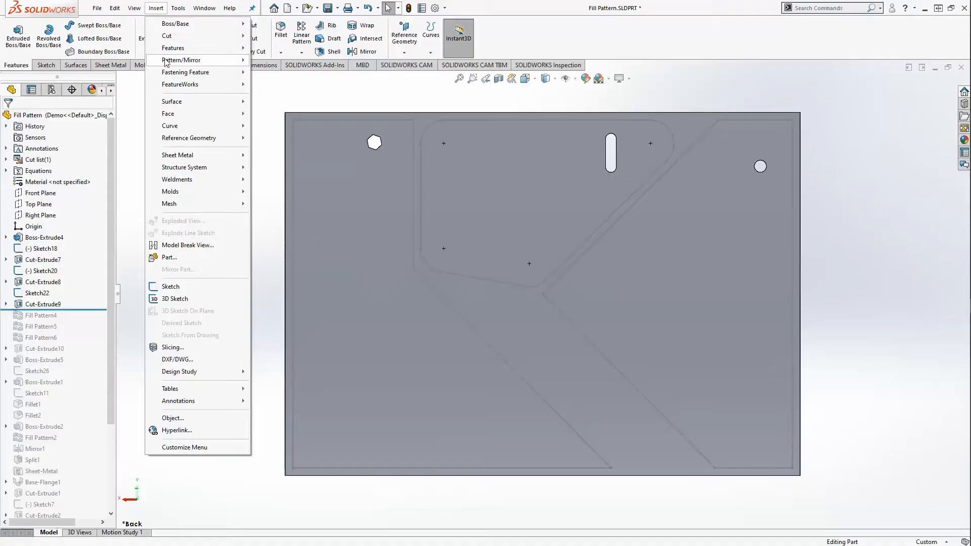
mouse_move(170, 65)
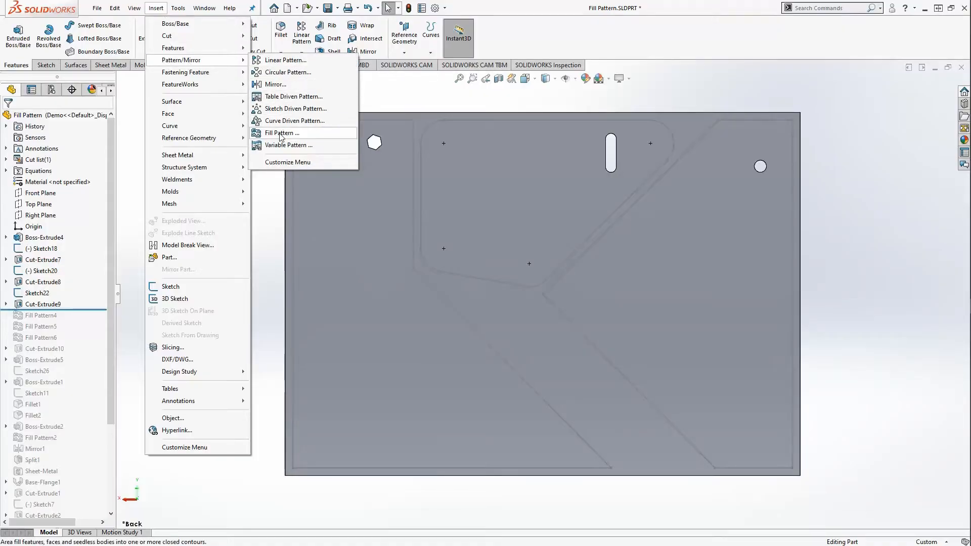
click(135, 137)
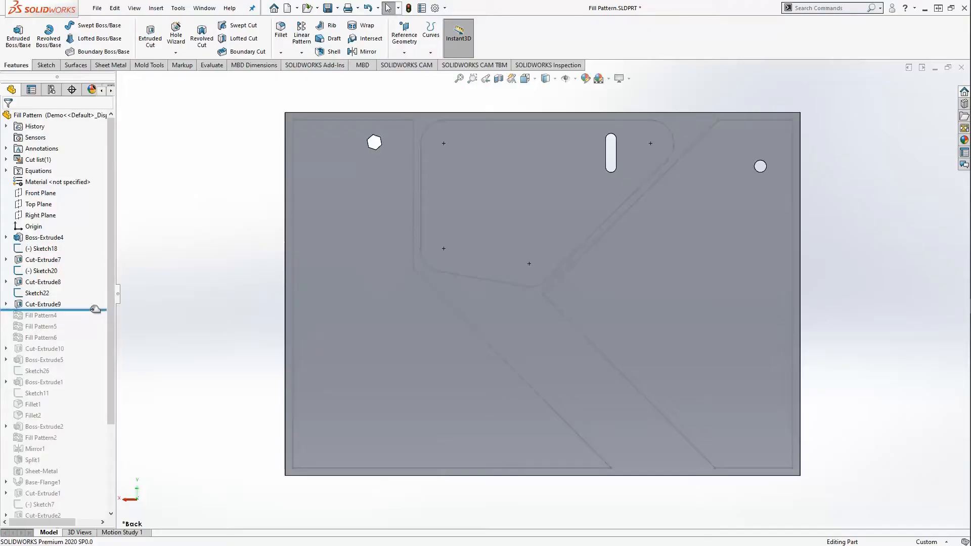
- Roll Fill Pattern4 in and out to compare the plate with and without the slot pattern
drag(96, 310, 95, 317)
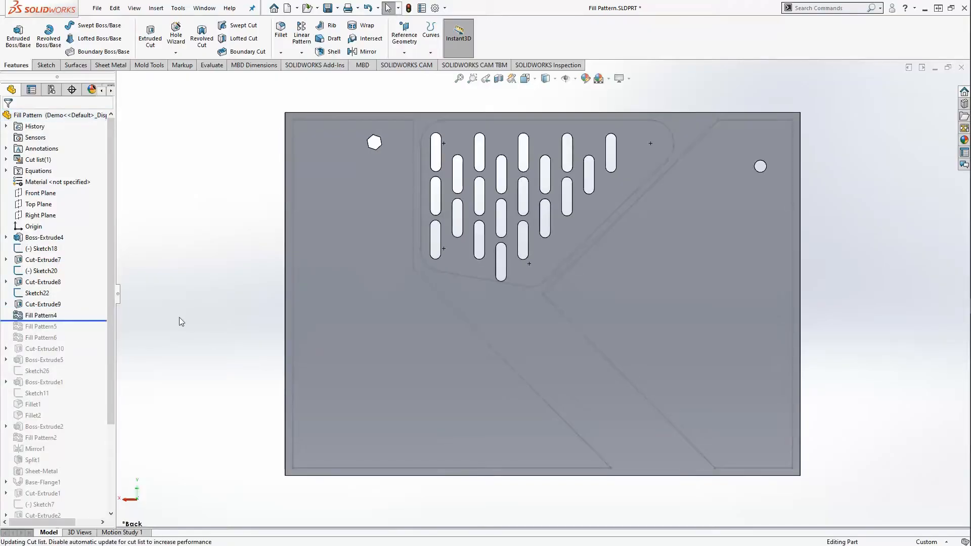
key(z)
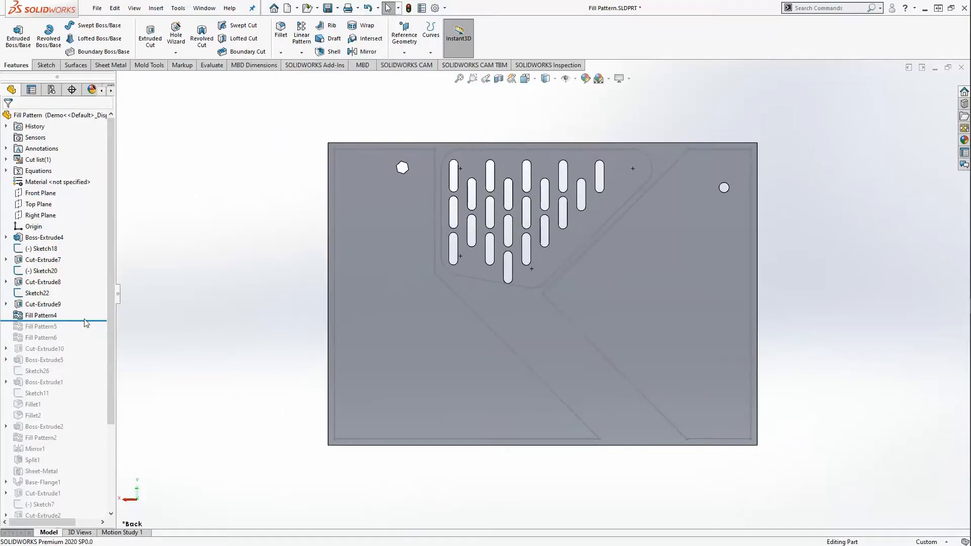
drag(85, 320, 85, 309)
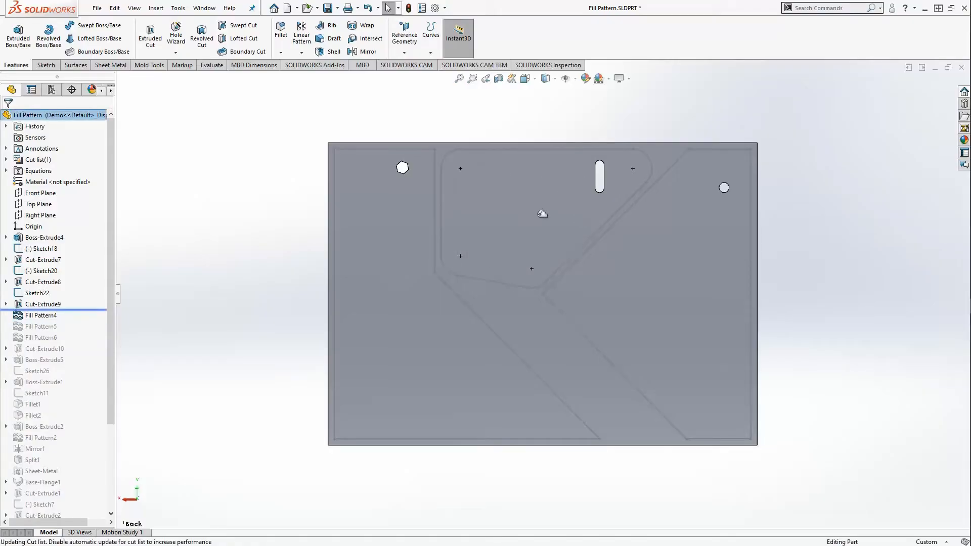
scroll(606, 187, down, 5)
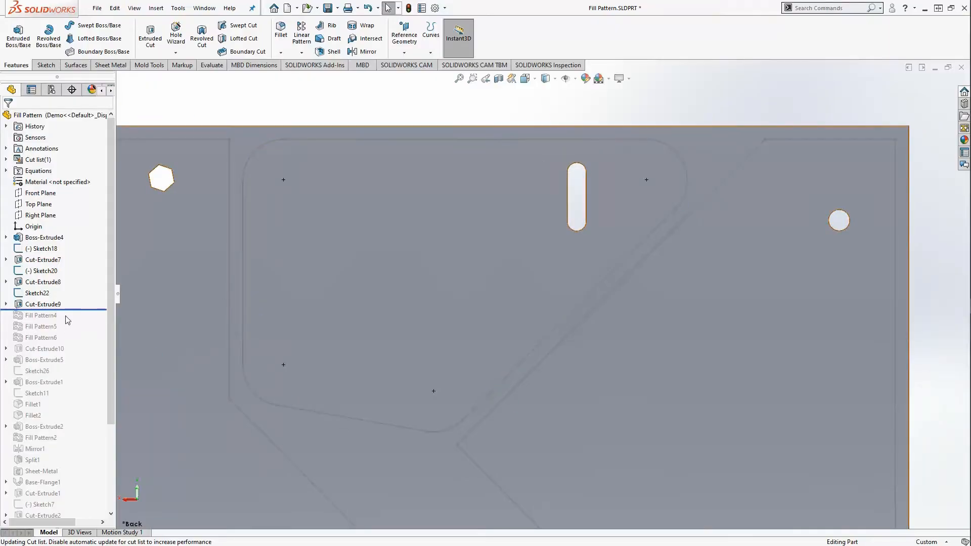
drag(93, 310, 93, 320)
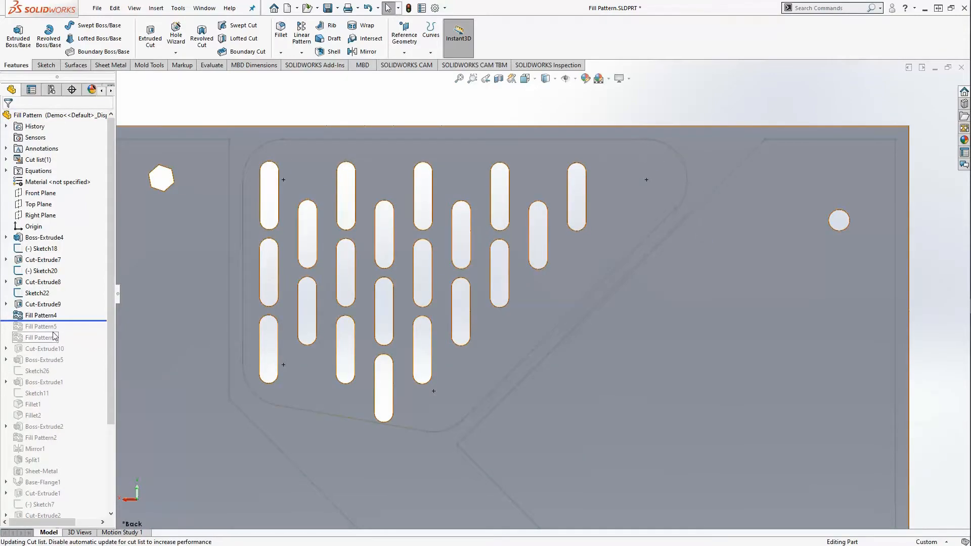
right_click(42, 313)
- Edit Fill Pattern4, pick its direction, and try slot spacings from 0.600 down to 0.300in
click(53, 281)
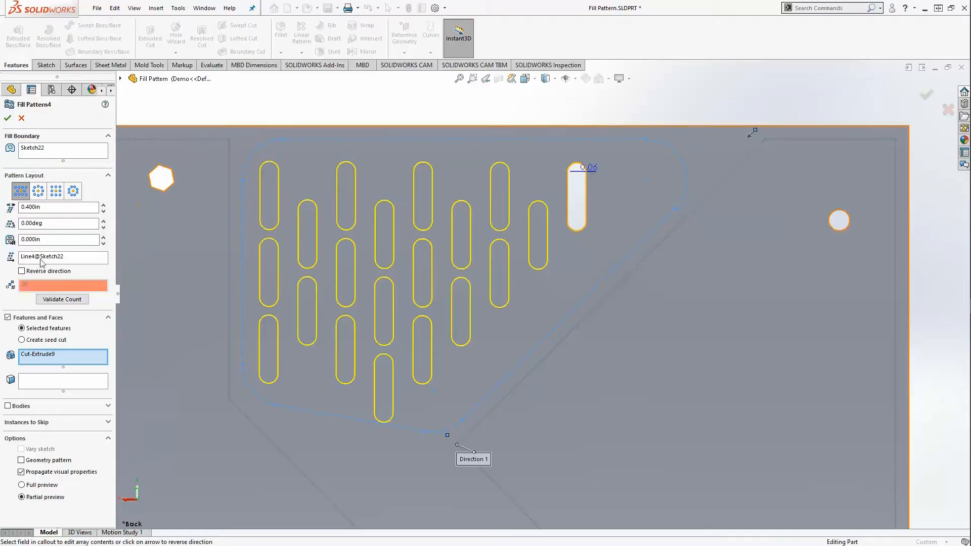
click(70, 260)
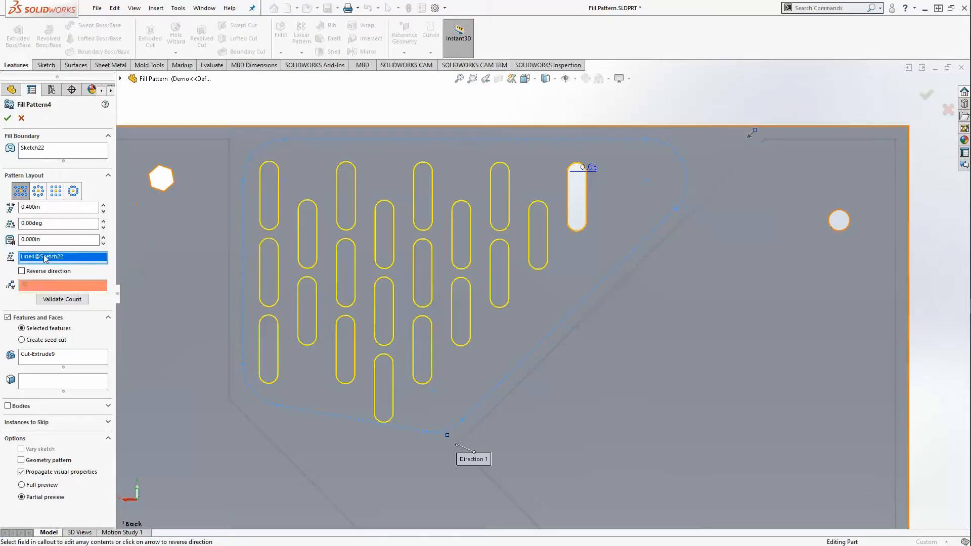
scroll(428, 260, up, 2)
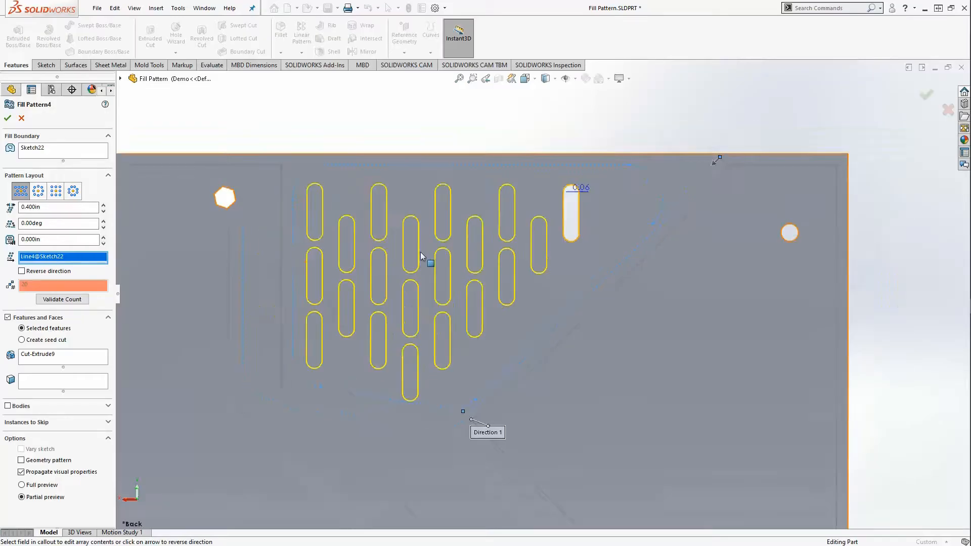
scroll(569, 299, down, 1)
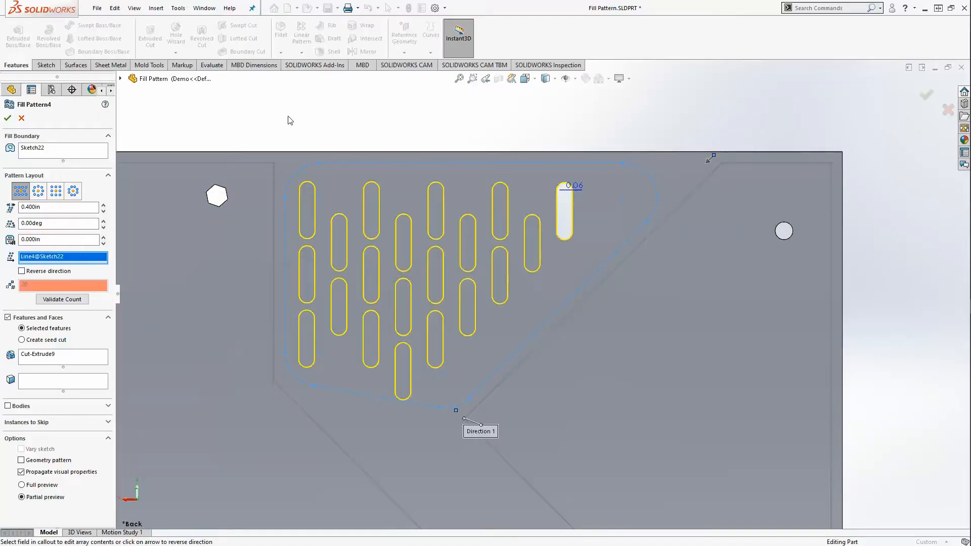
click(87, 207)
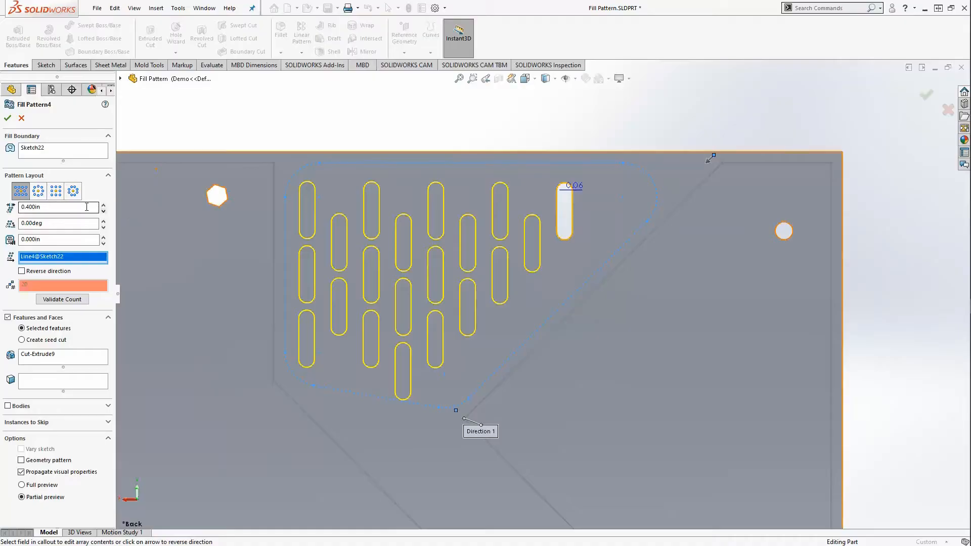
click(102, 205)
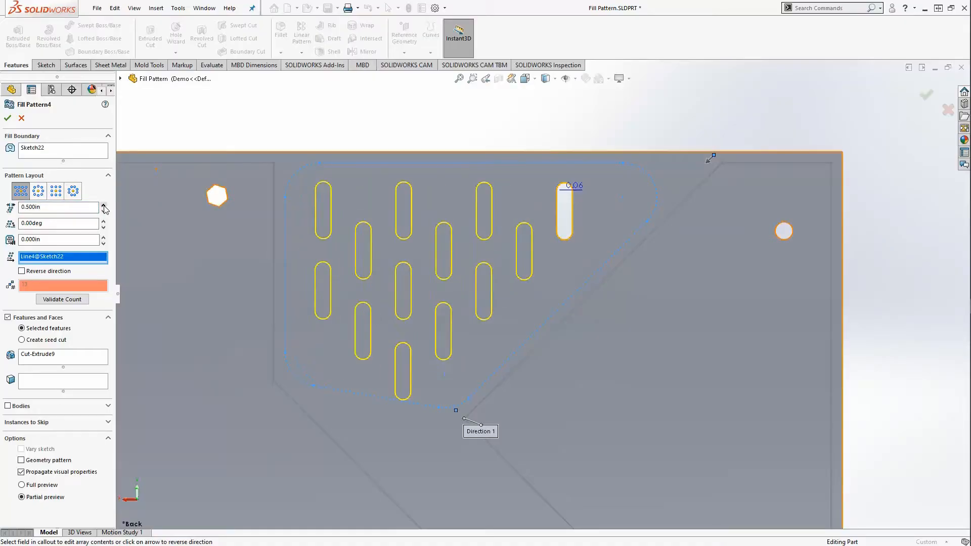
click(104, 205)
click(103, 212)
click(104, 212)
click(103, 213)
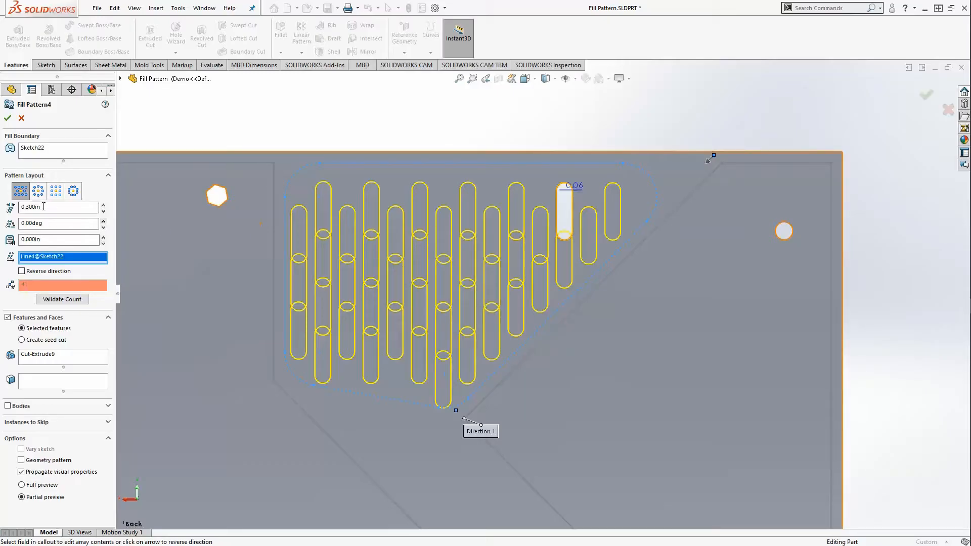
- Experiment with slot stagger angles rising from 3 up to 30 degrees
click(104, 222)
click(104, 222)
click(104, 221)
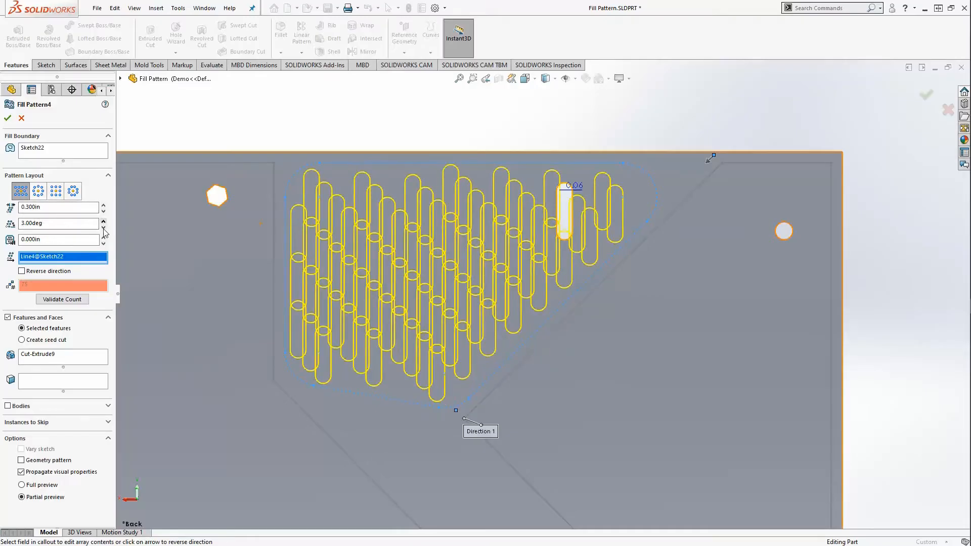
click(103, 228)
click(104, 228)
click(104, 228)
click(103, 221)
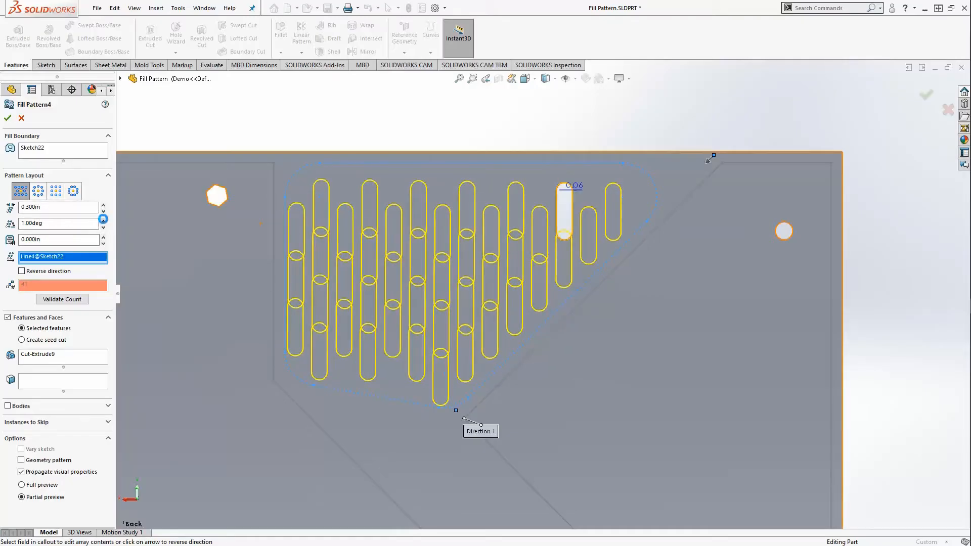
click(104, 222)
click(104, 222)
click(104, 222)
click(103, 222)
click(103, 222)
click(104, 222)
click(103, 222)
click(104, 221)
click(104, 221)
click(104, 221)
click(104, 221)
click(104, 221)
click(104, 222)
click(104, 221)
click(104, 221)
click(104, 221)
click(104, 220)
click(104, 221)
click(103, 221)
click(104, 221)
click(104, 221)
click(103, 221)
click(104, 221)
click(104, 221)
click(103, 221)
click(104, 221)
click(104, 221)
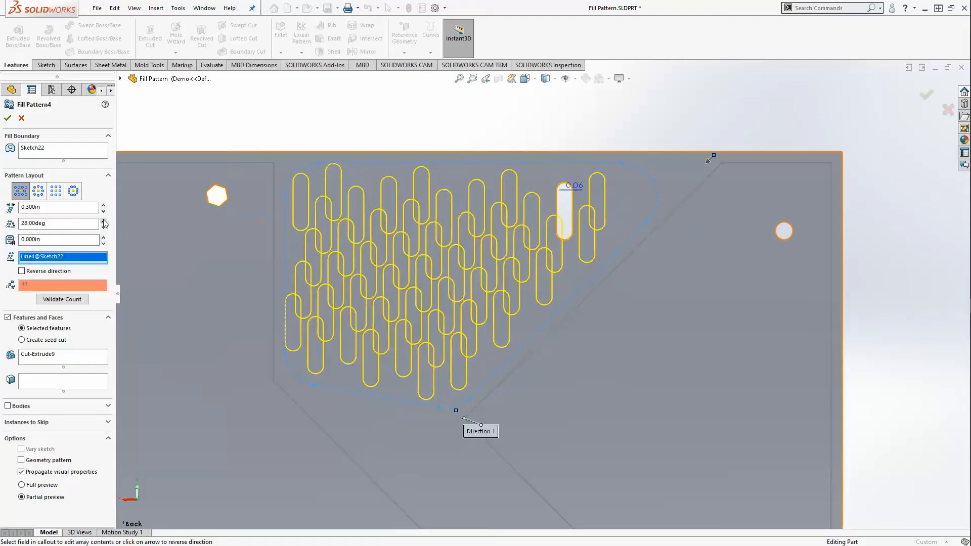
click(104, 221)
click(104, 221)
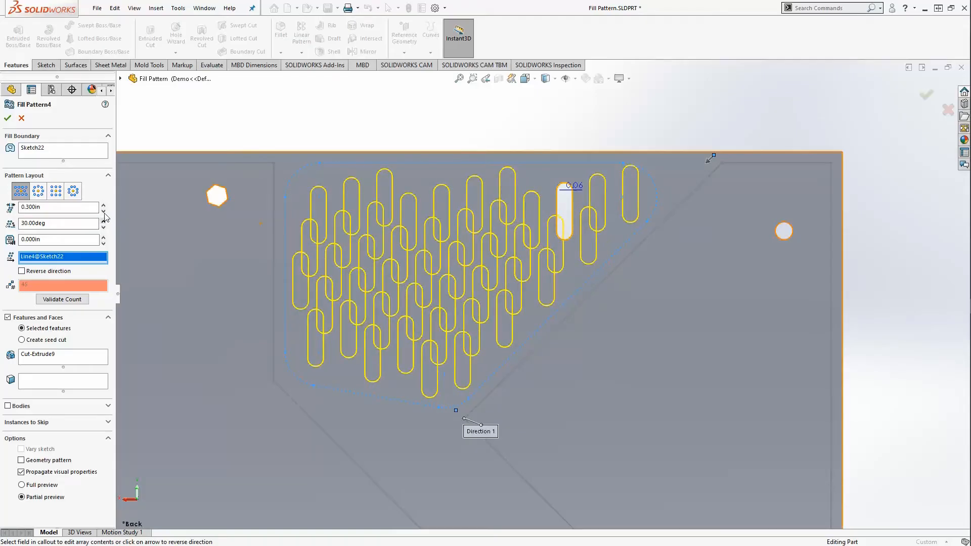
- Reset the stagger angle to 0 and the slot spacing to 0.400in
click(103, 206)
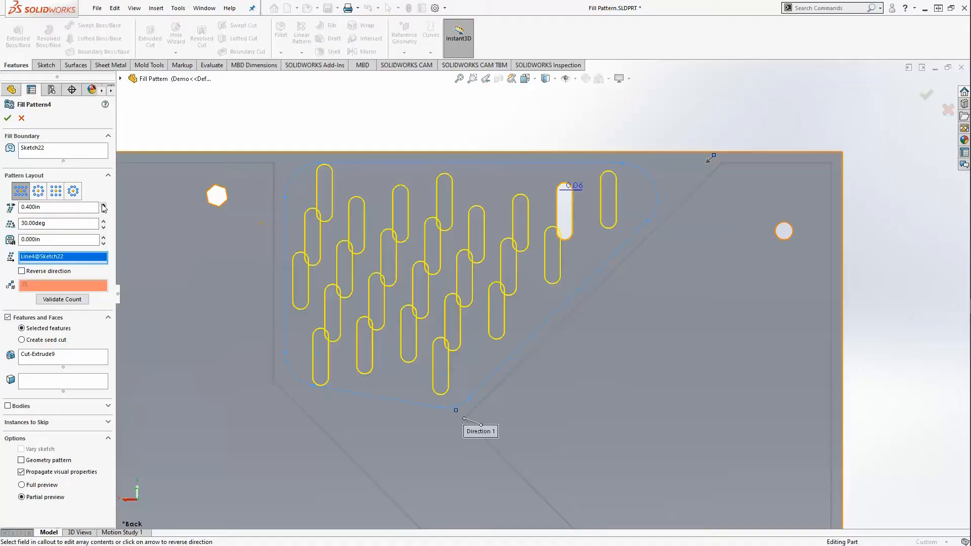
click(104, 205)
double_click(67, 222)
text(0)
key(Return)
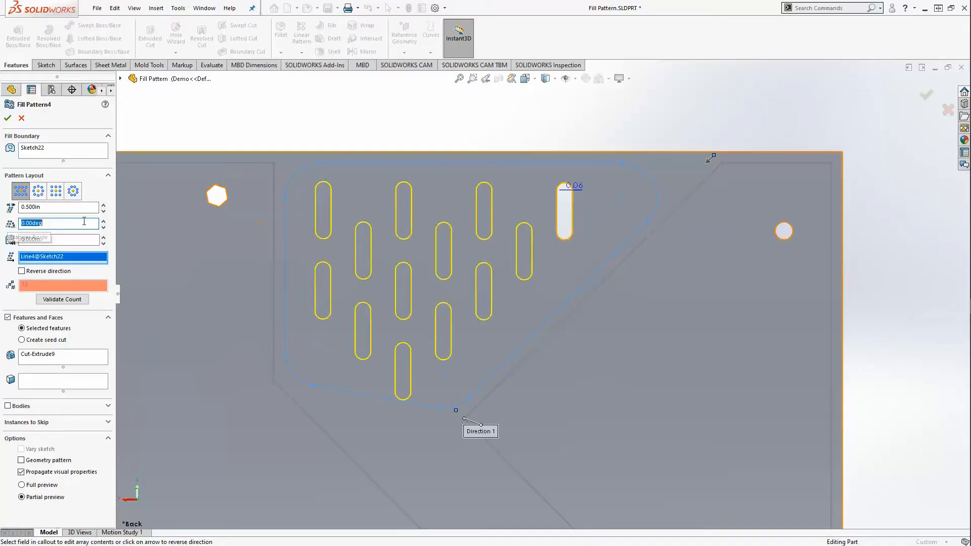
click(103, 211)
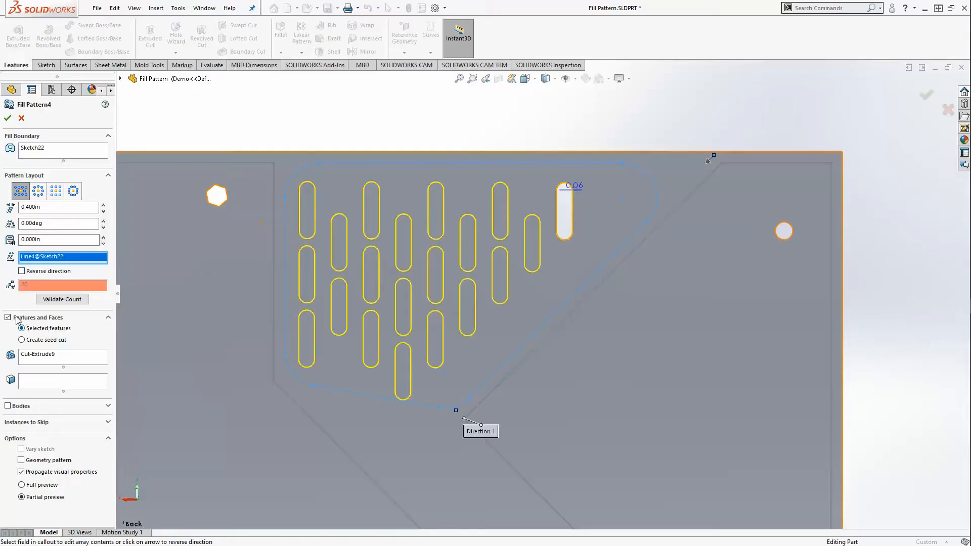
- Activate the seed-feature selection and check slot depths before returning to back view
click(48, 357)
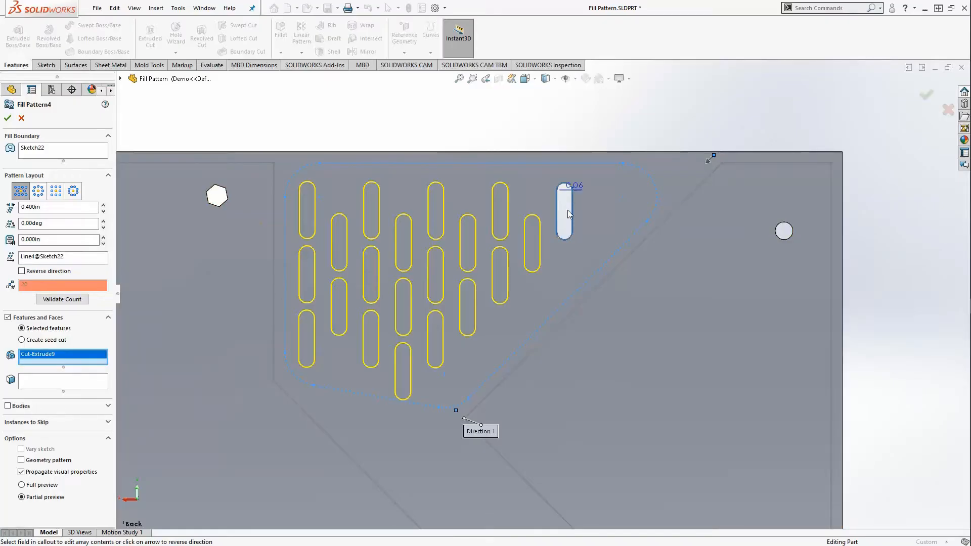
middle_drag(569, 210, 597, 208)
scroll(582, 212, down, 3)
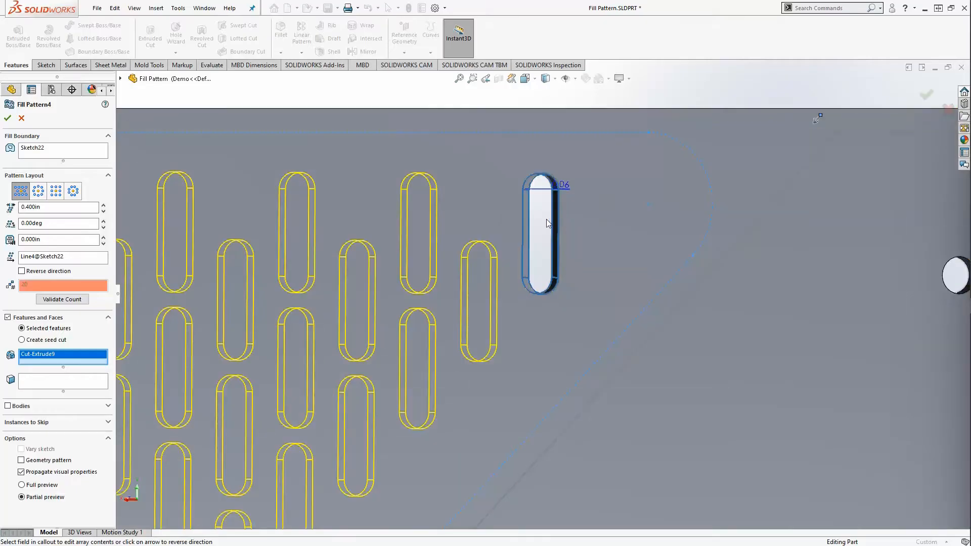
scroll(546, 272, up, 4)
middle_drag(546, 271, 512, 266)
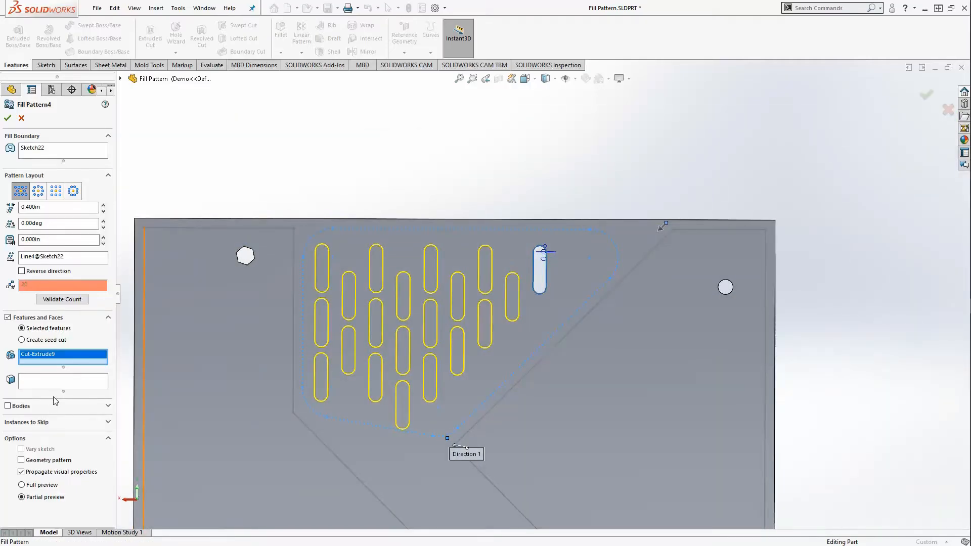
key(ctrl+2)
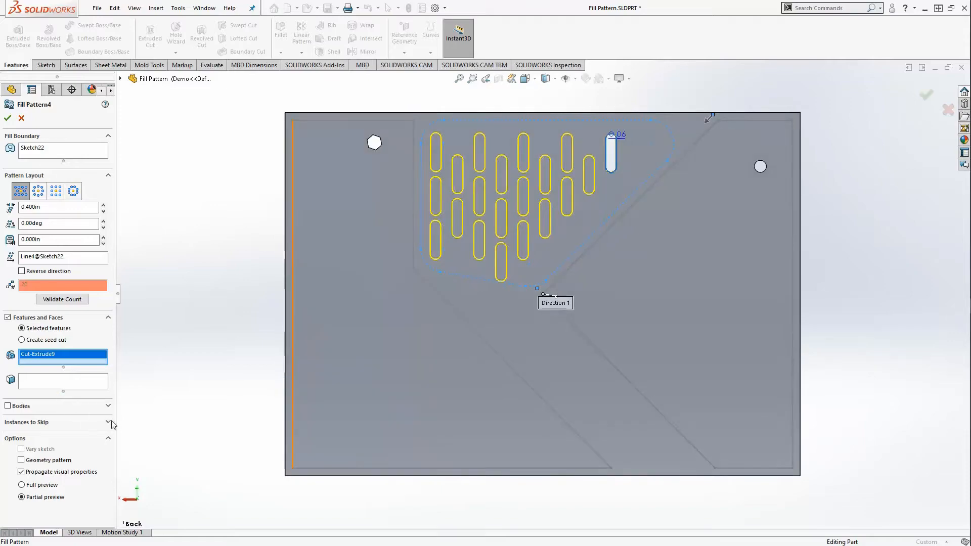
- Mark slot instances (4, 4) and (6, 3) to skip, then cancel the Fill Pattern4 edits
click(108, 422)
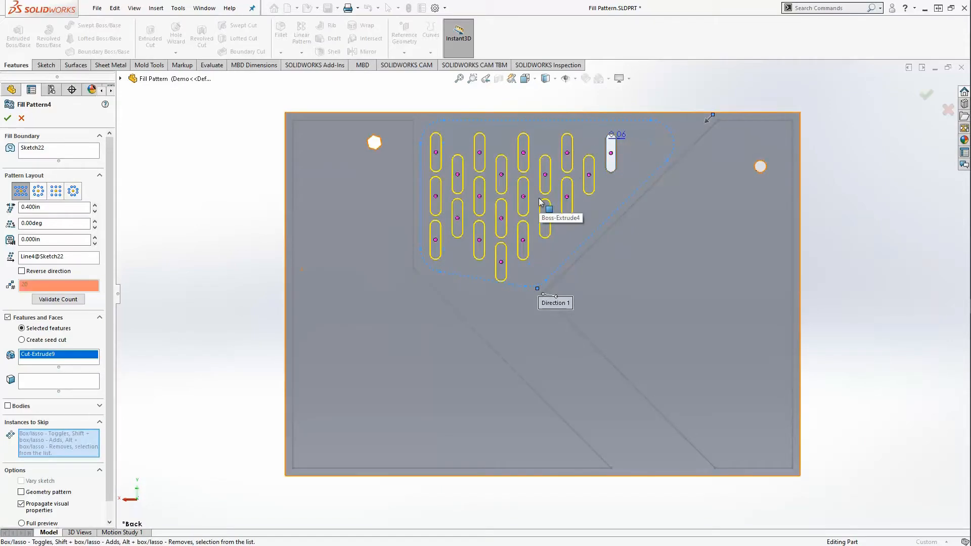
scroll(537, 203, down, 1)
scroll(537, 204, down, 2)
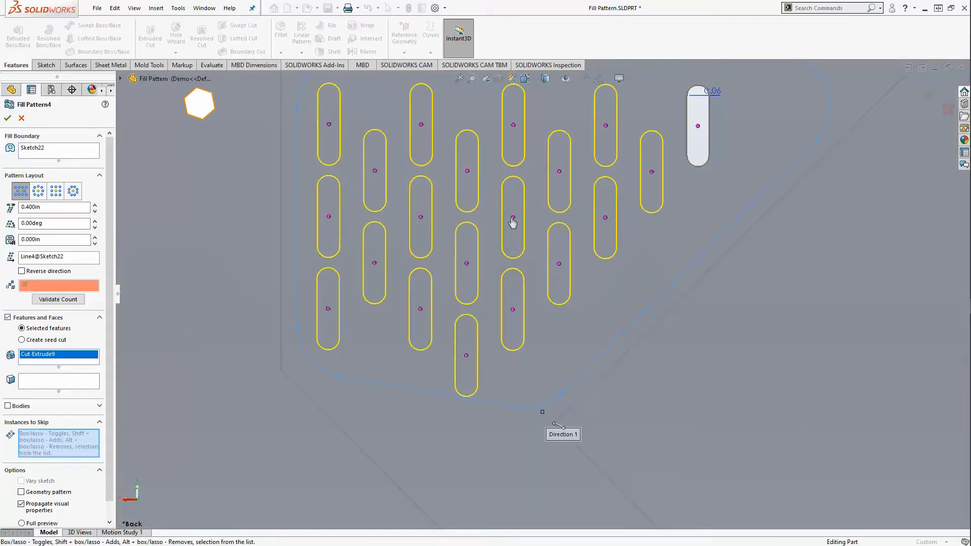
click(513, 221)
scroll(512, 220, up, 3)
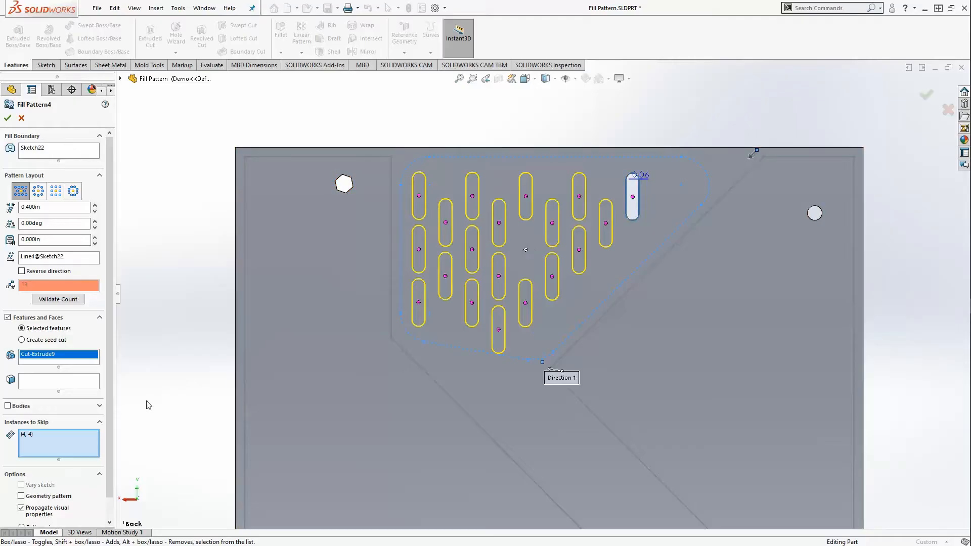
click(446, 223)
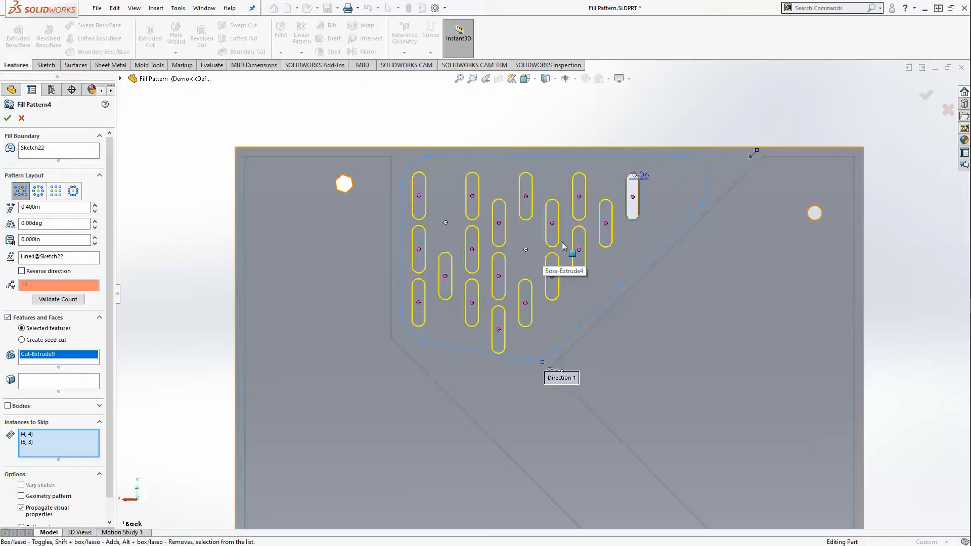
click(21, 118)
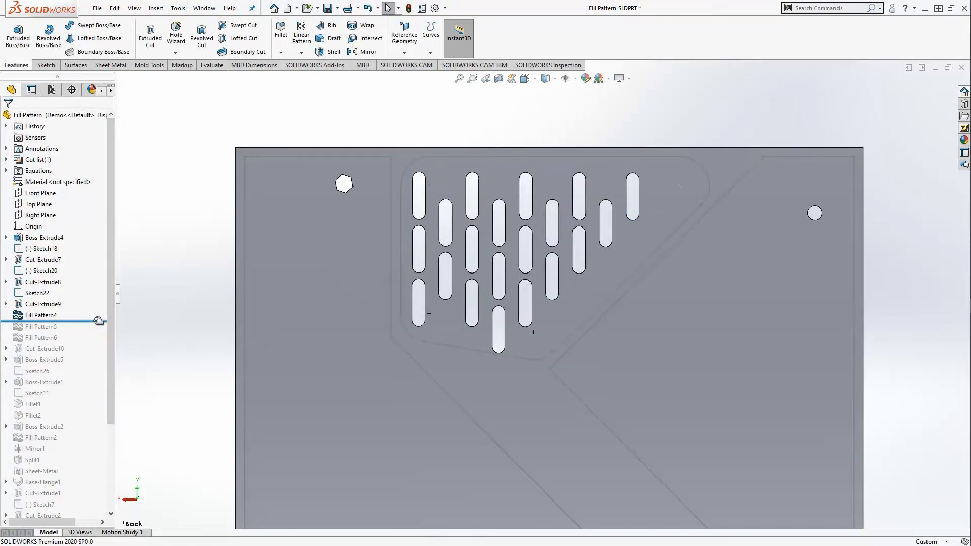
- Roll the model forward past Fill Pattern5 and open it for editing
scroll(170, 320, up, 2)
drag(90, 321, 93, 332)
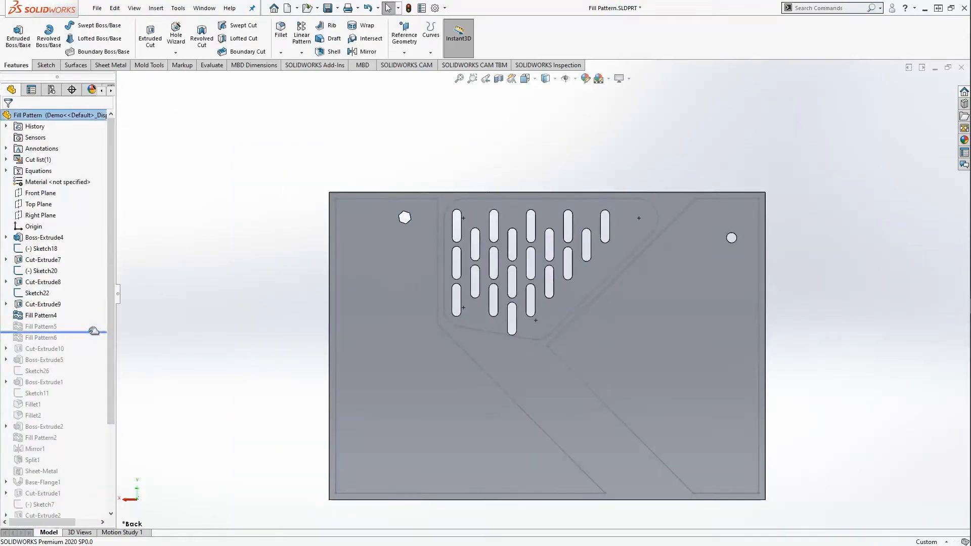
scroll(721, 344, up, 1)
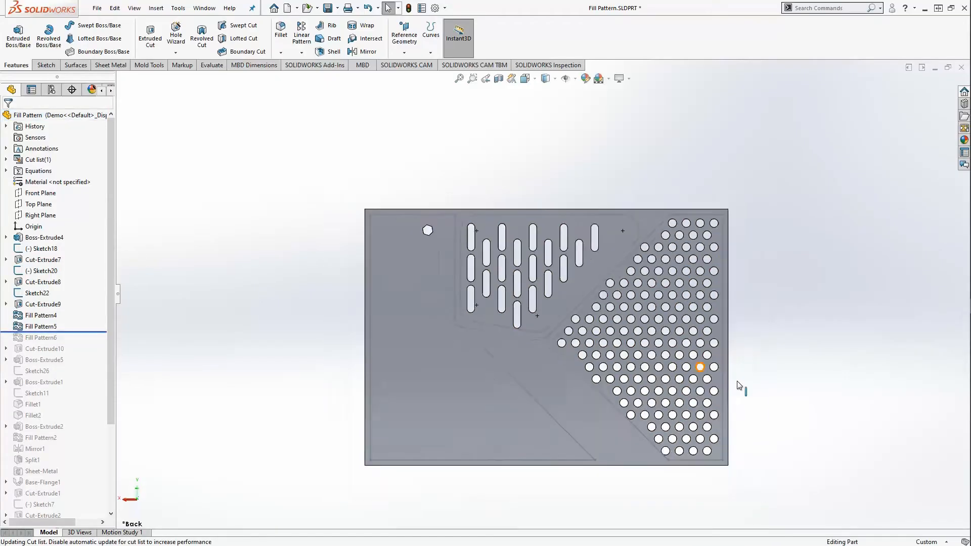
scroll(695, 402, down, 1)
scroll(639, 353, down, 2)
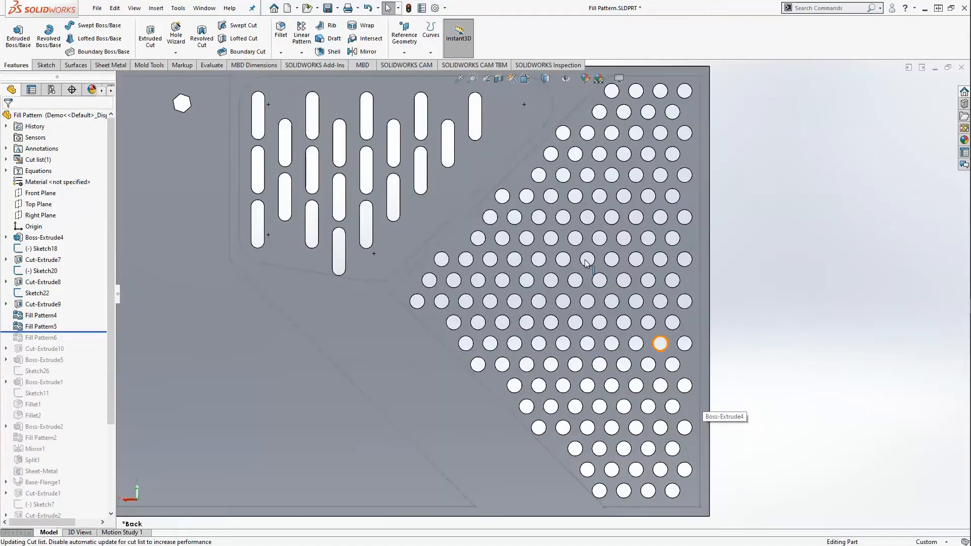
right_click(40, 328)
click(49, 279)
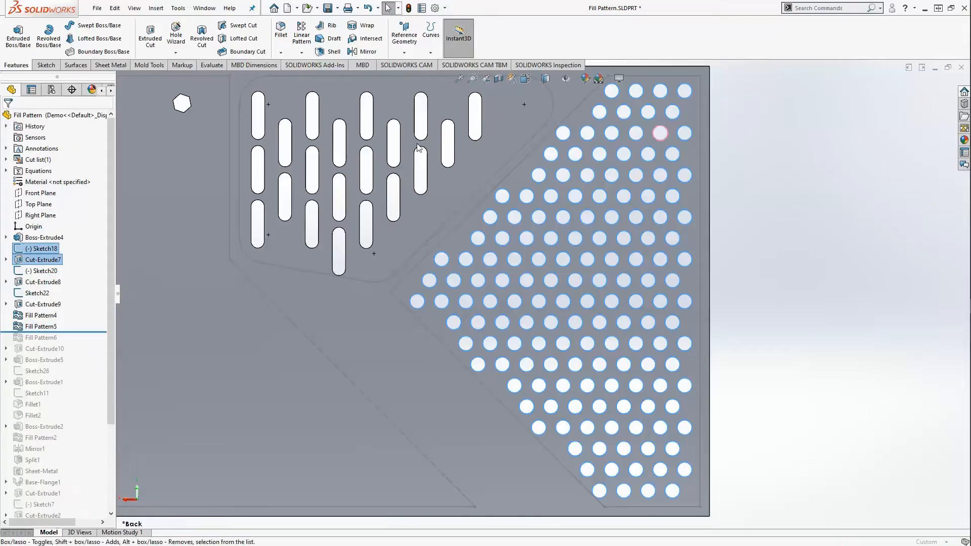
- Step the pattern margin through 0.030, 0.050 and 0.100in up to 0.300in
scroll(590, 247, up, 2)
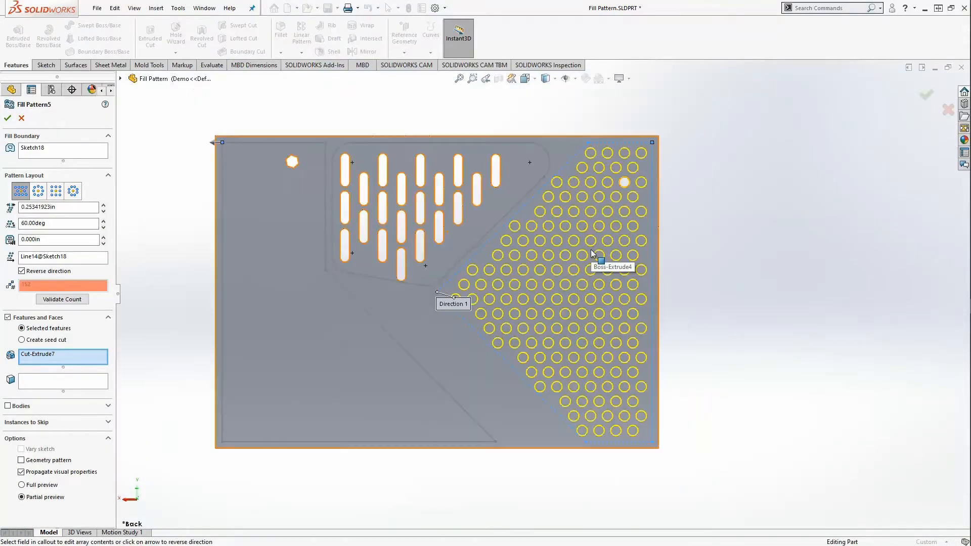
click(60, 238)
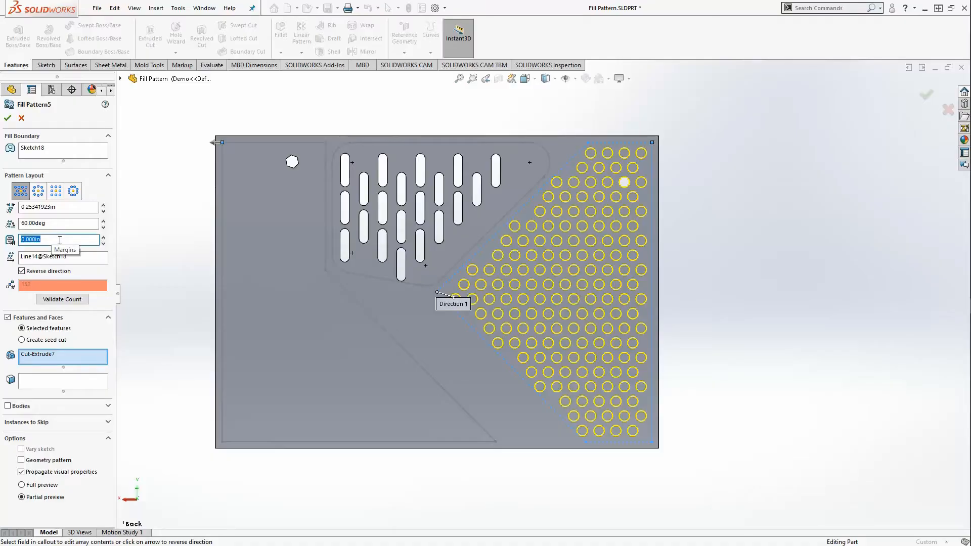
text(.030)
key(Return)
text(.05)
key(Return)
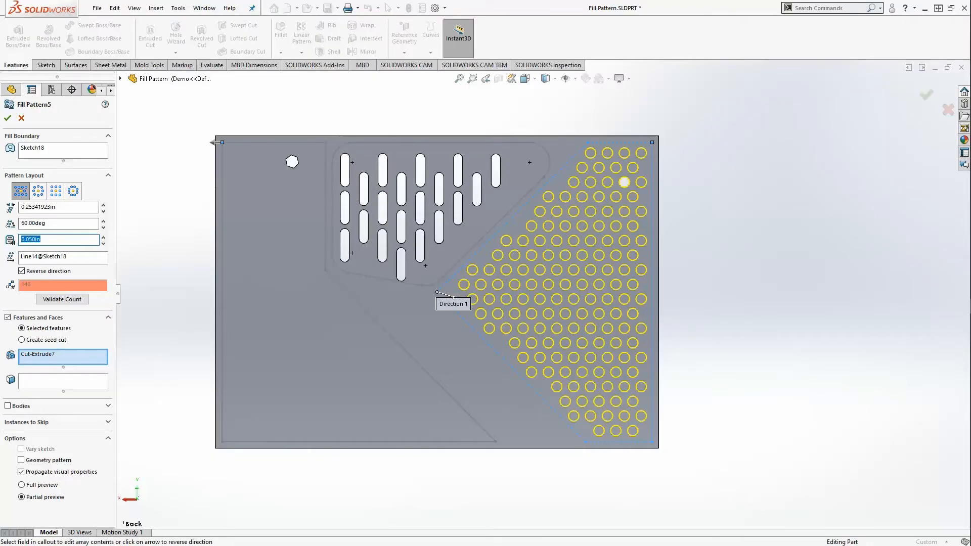
text(.1)
key(Return)
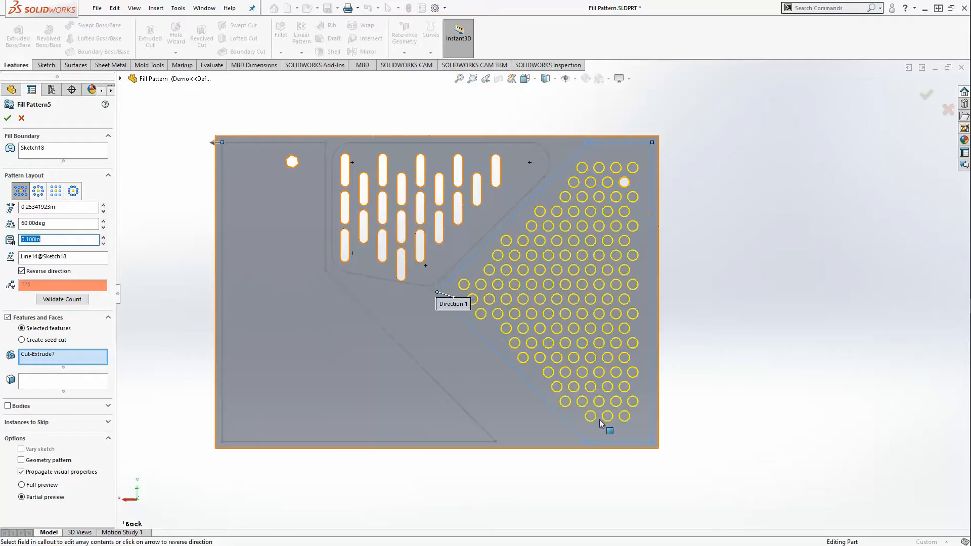
scroll(59, 242, up, 2)
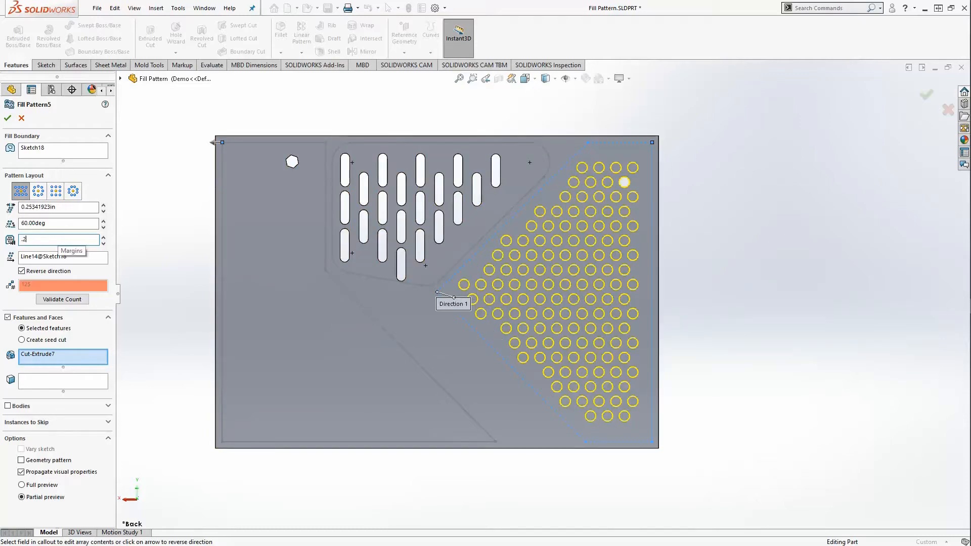
scroll(59, 243, up, 1)
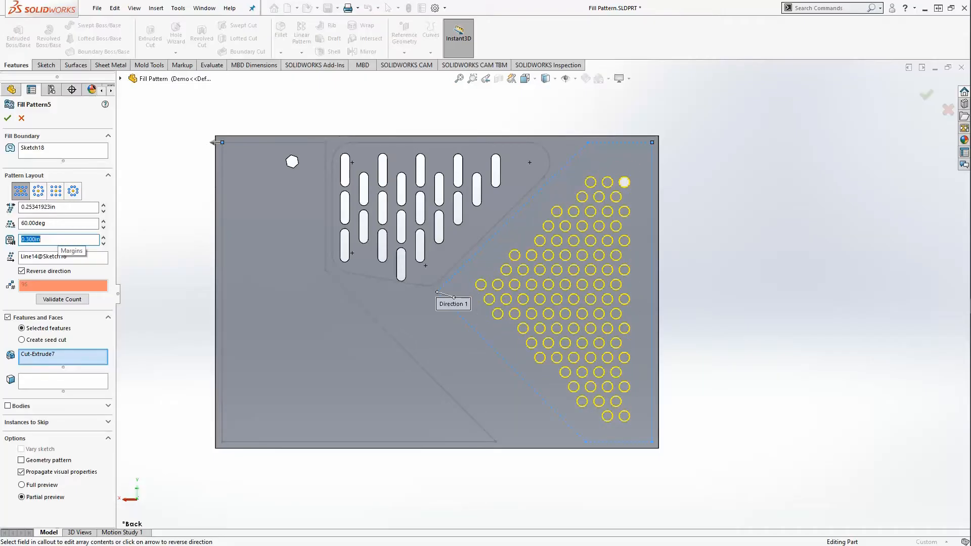
scroll(608, 304, down, 3)
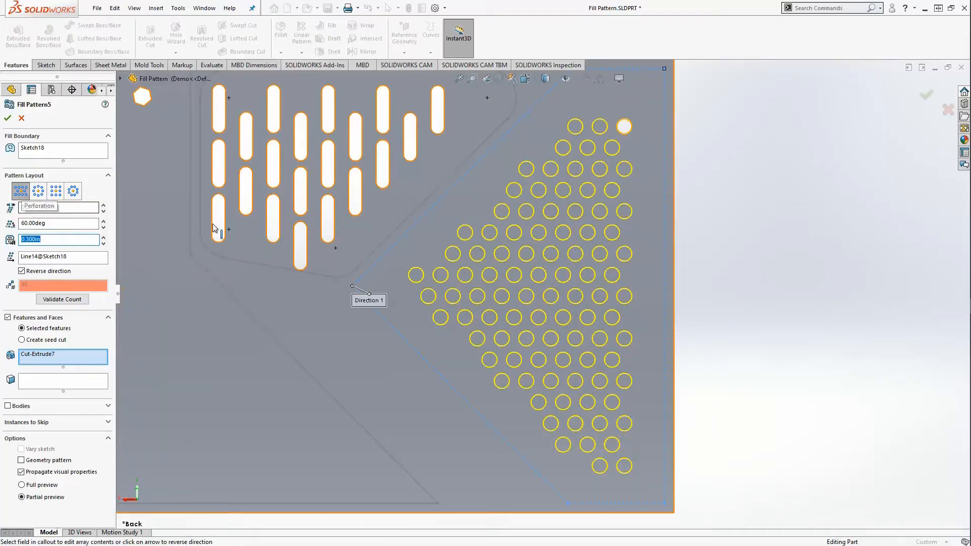
- Raise the hole pattern angle one degree at a time up to 67 degrees
click(104, 221)
click(103, 221)
click(103, 221)
click(104, 221)
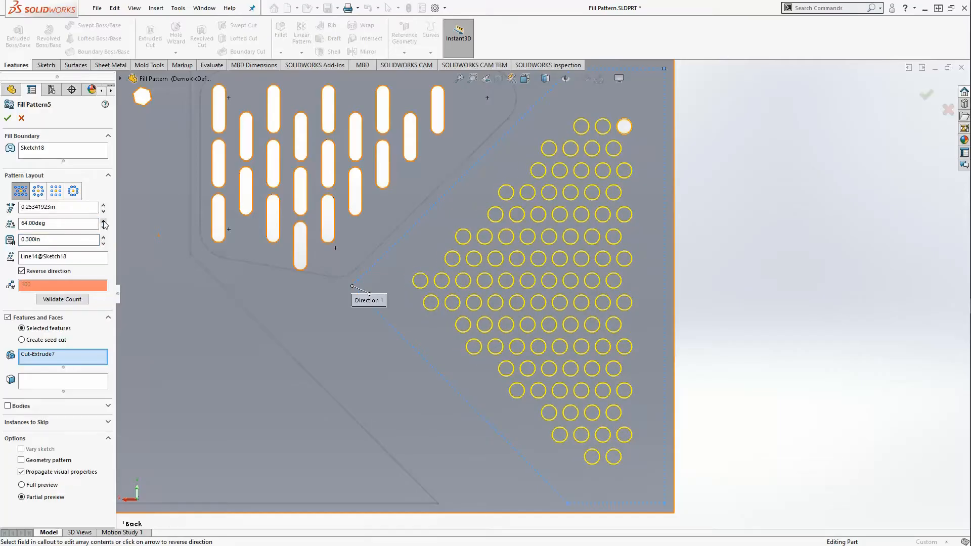
click(103, 221)
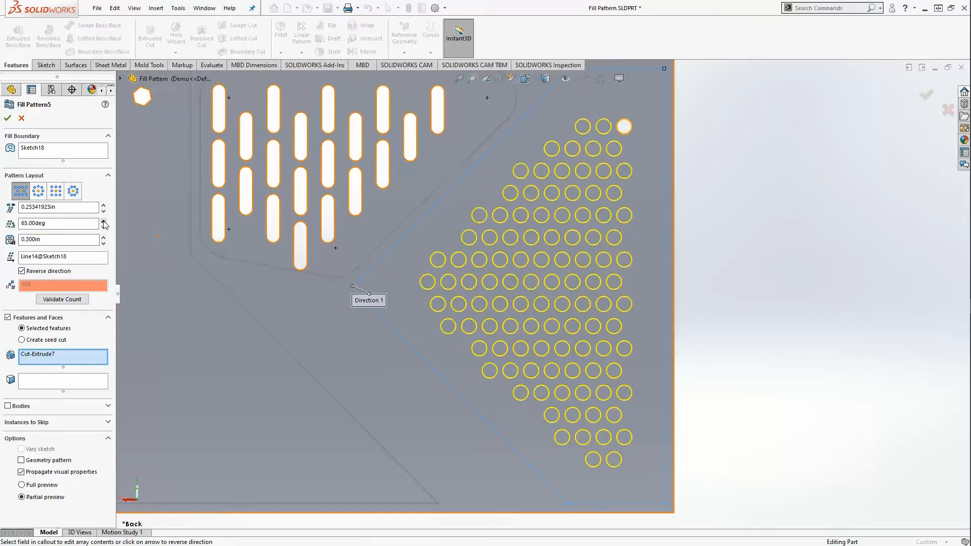
click(103, 221)
click(103, 221)
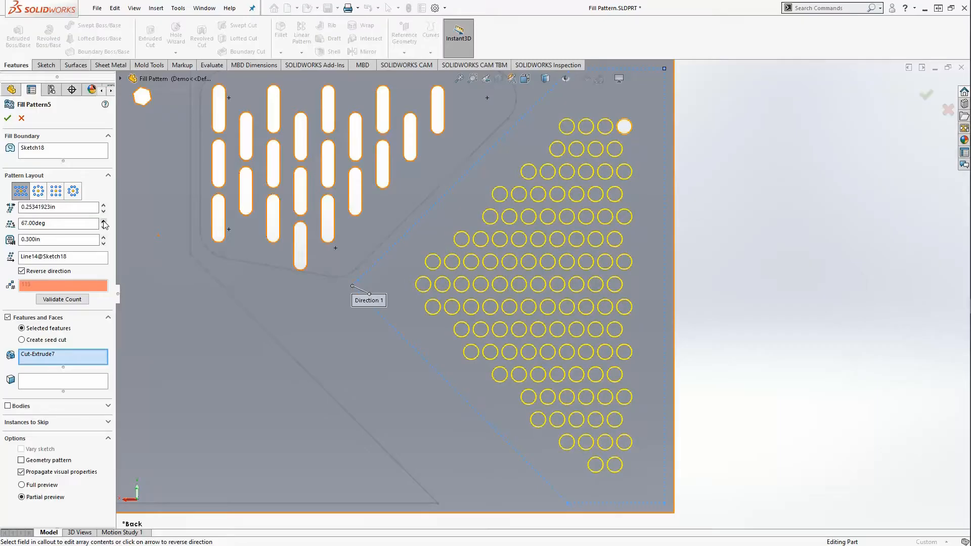
- Set the hole spacing to 0.200in and bring the pattern angle down to 63 degrees
click(104, 211)
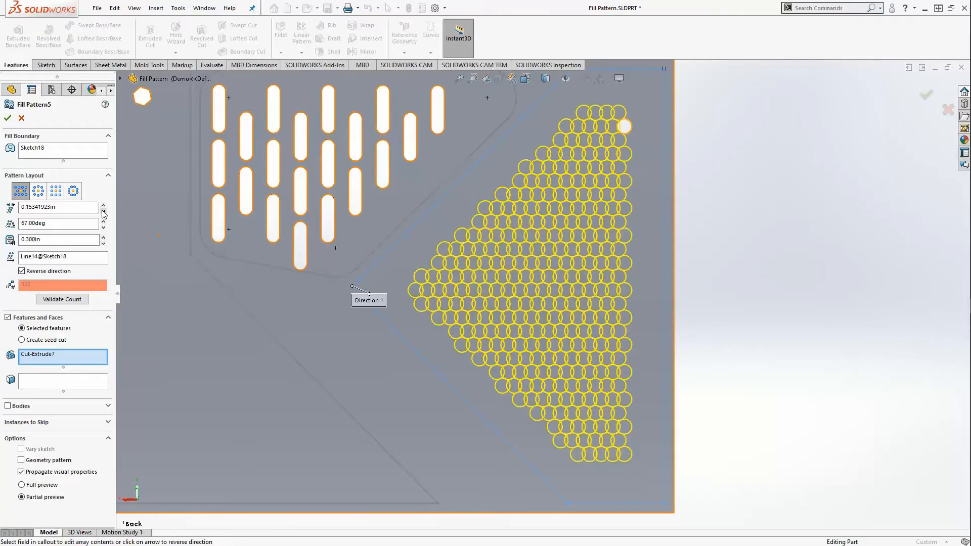
click(103, 204)
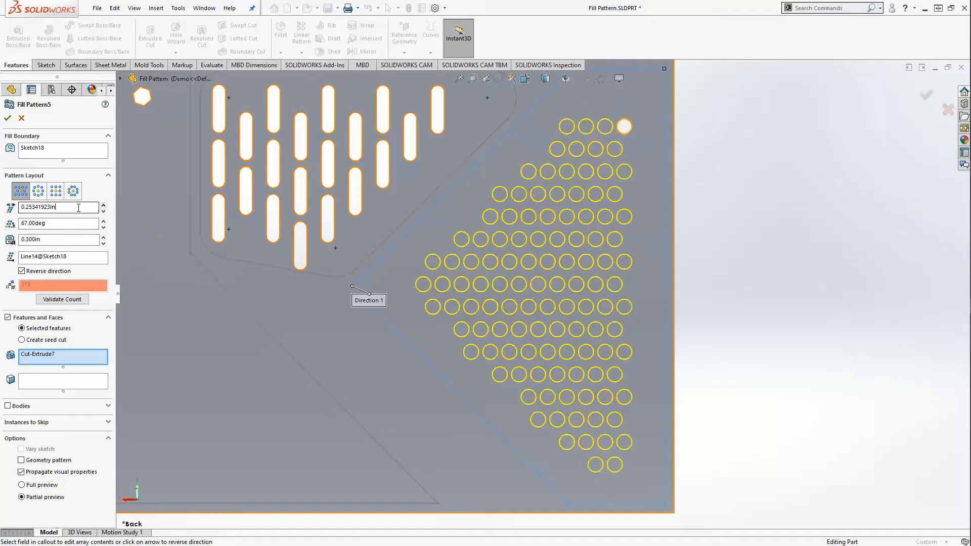
text(0.2)
key(Return)
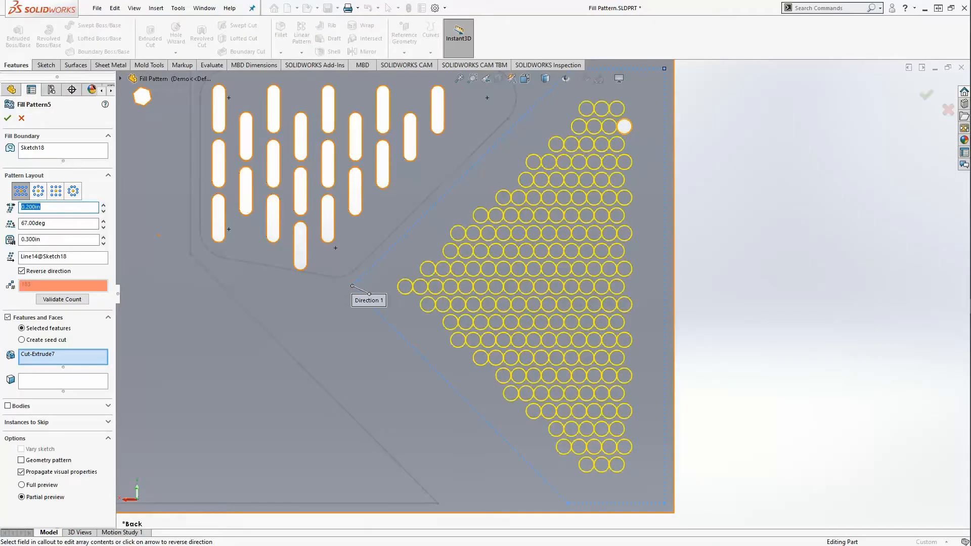
click(103, 221)
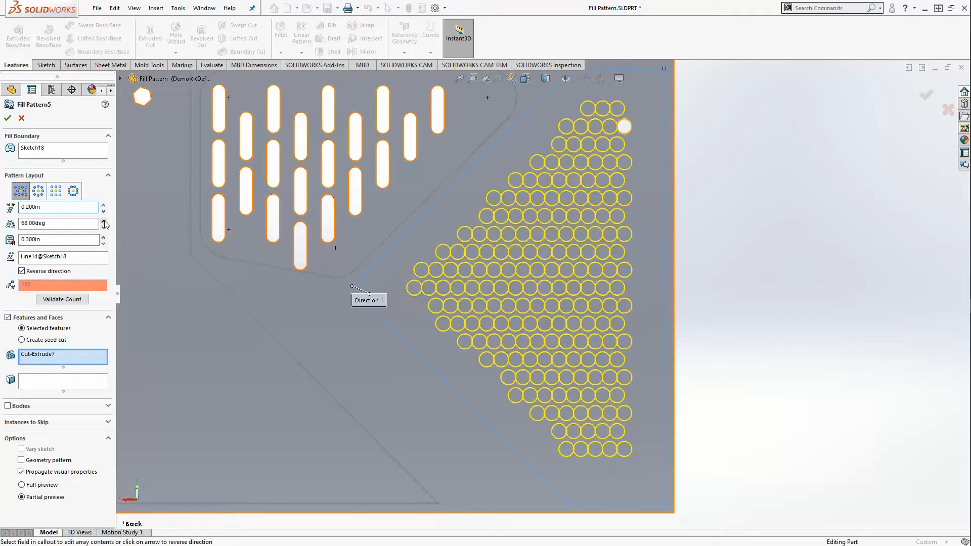
click(102, 226)
click(103, 227)
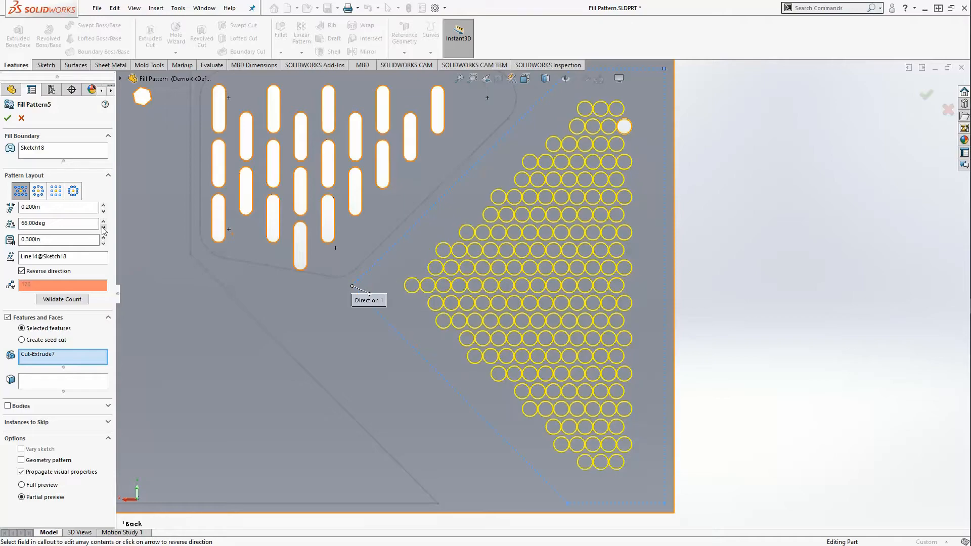
click(103, 228)
click(104, 229)
click(103, 229)
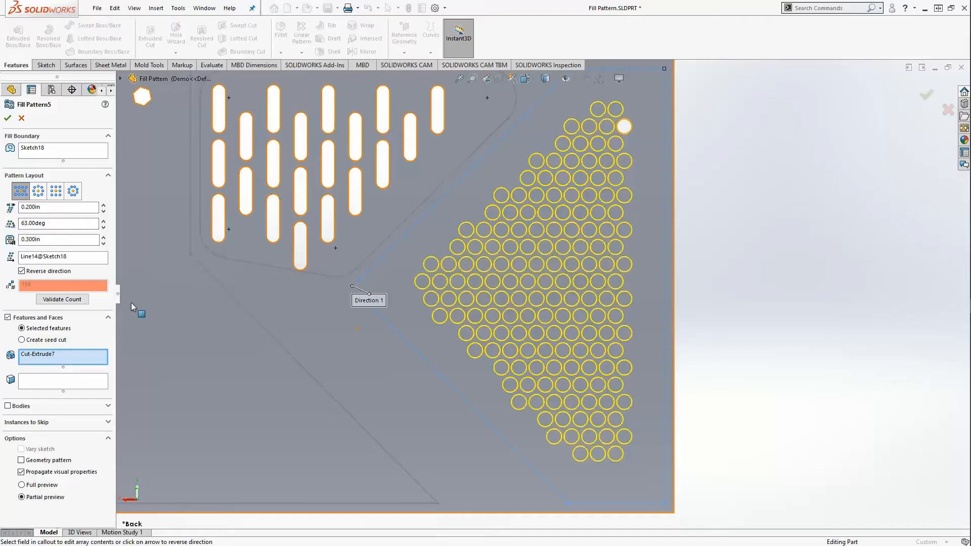
- Keep the 0.300in margin and apply Fill Pattern5
click(20, 240)
scroll(539, 291, up, 3)
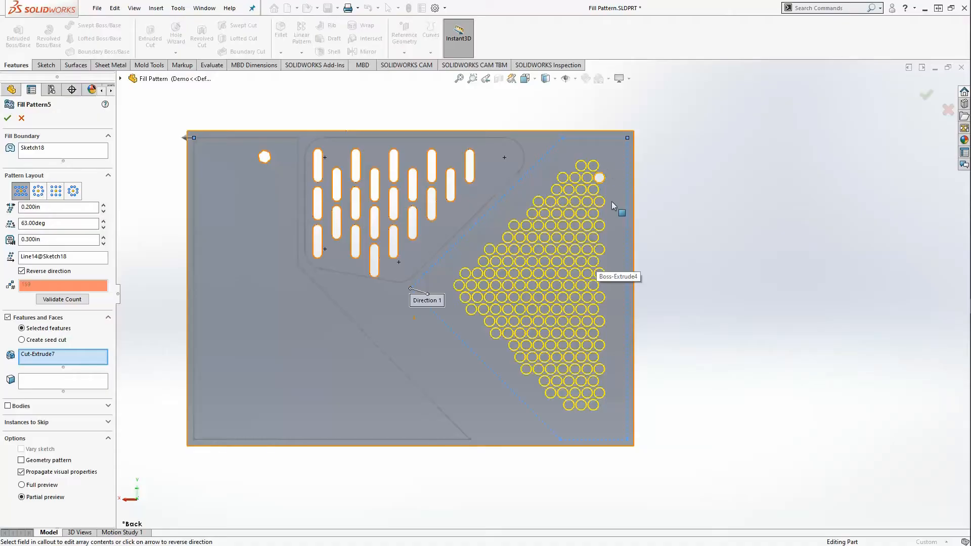
click(7, 118)
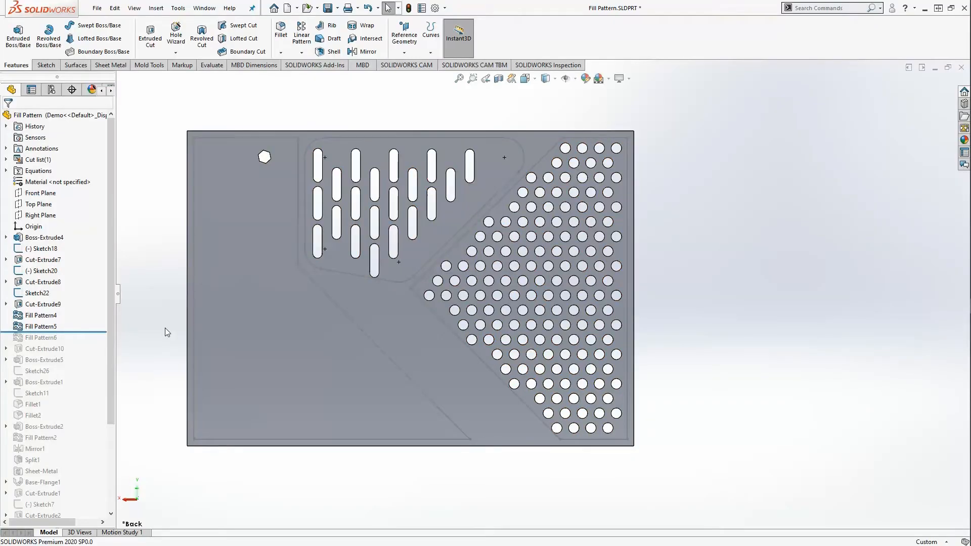
- Roll forward past Fill Pattern6 and open it to review the 0.000in layout value
drag(97, 332, 96, 343)
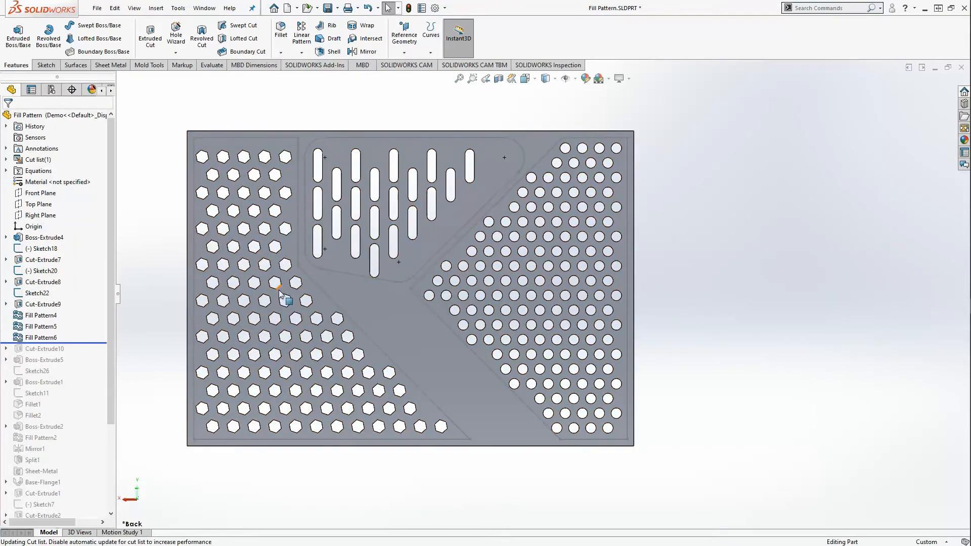
scroll(255, 199, down, 2)
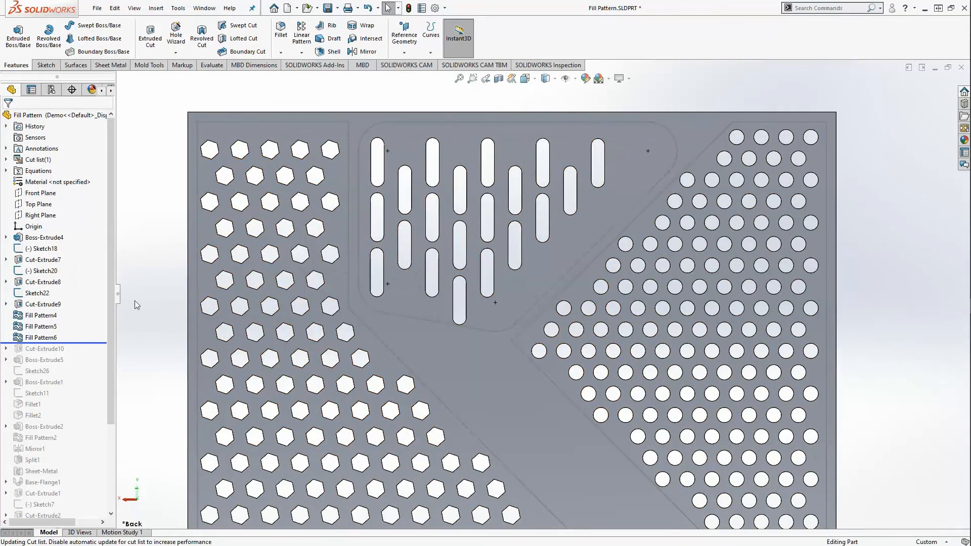
right_click(38, 337)
click(46, 279)
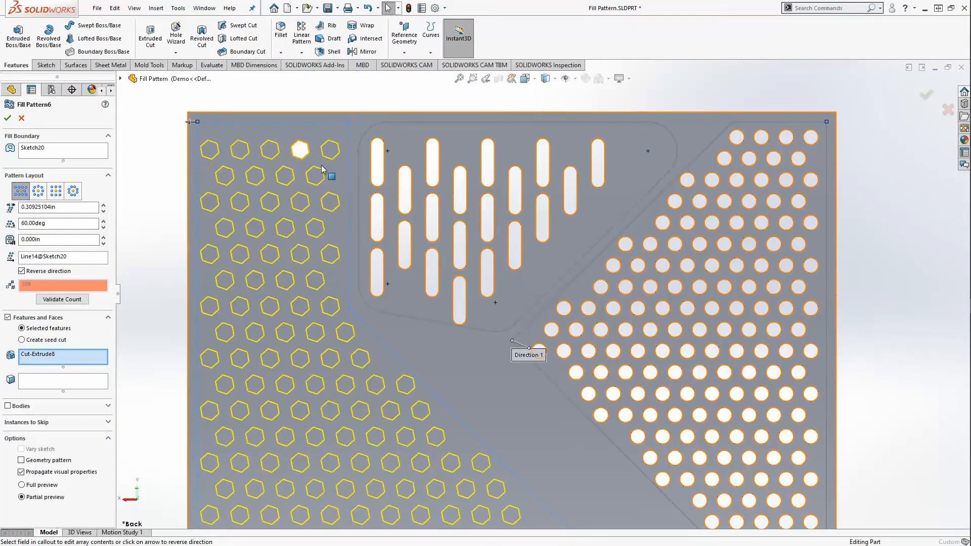
drag(44, 242, 8, 232)
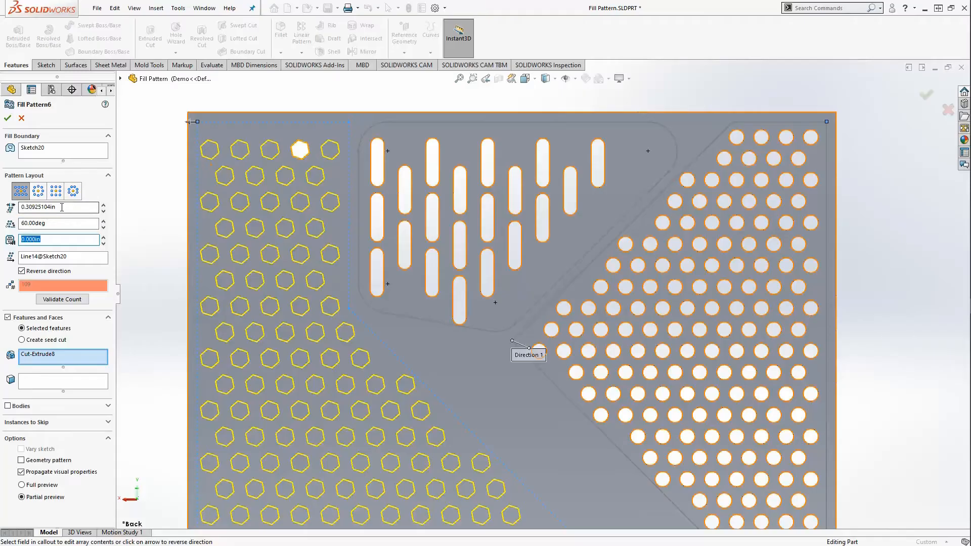
- Cancel the hexagon pattern edit and roll forward to the end of the tree
scroll(327, 306, down, 3)
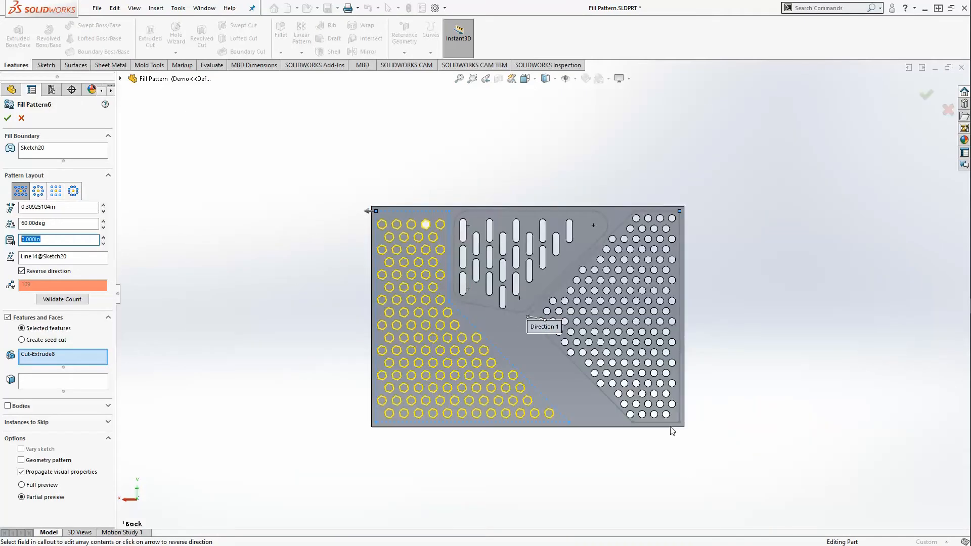
scroll(642, 416, up, 2)
scroll(642, 412, down, 1)
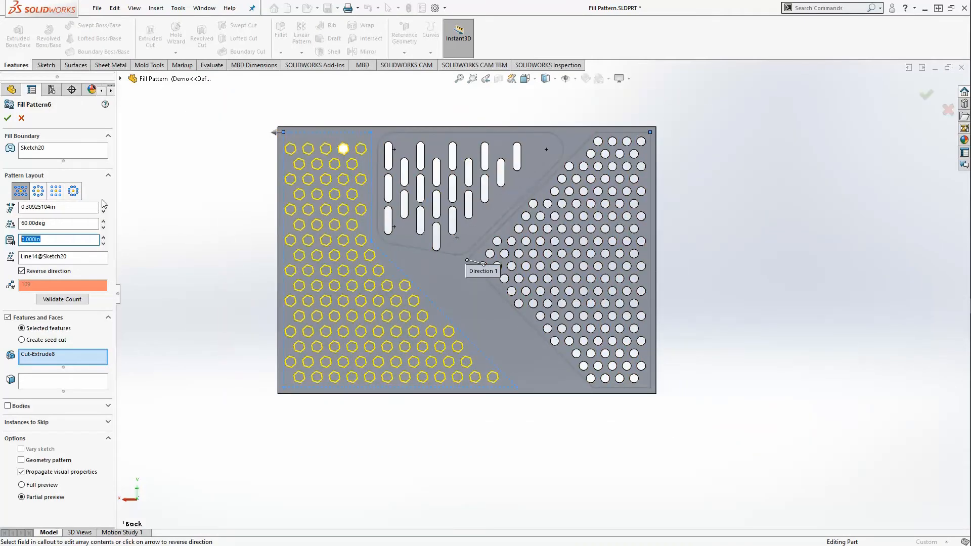
click(22, 119)
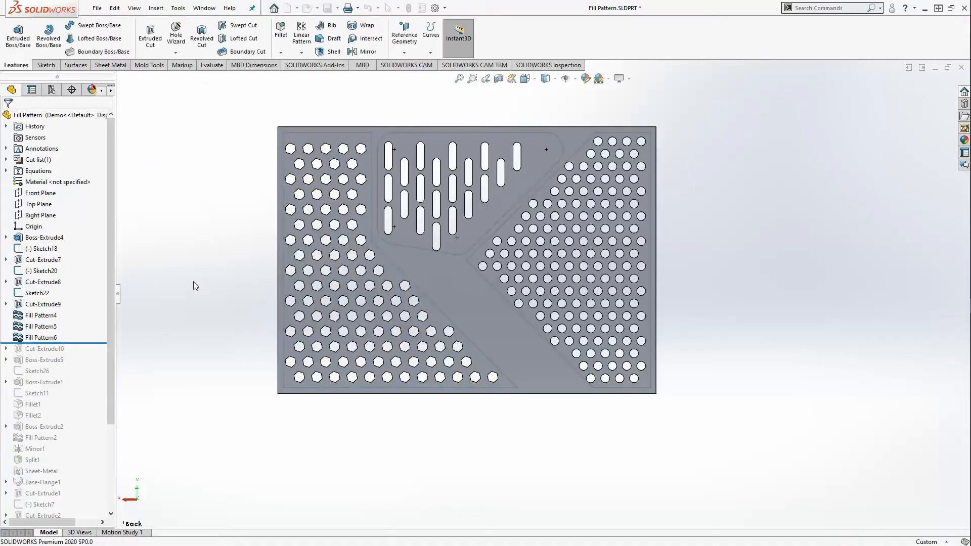
drag(99, 343, 83, 534)
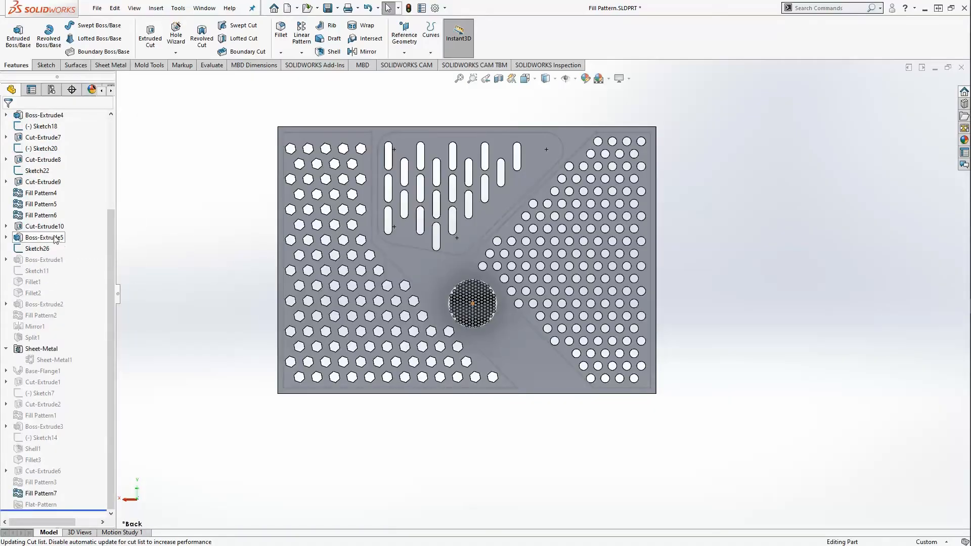
- Roll back before Cut-Extrude10, then restore Cut-Extrude10 and Boss-Extrude5 to show the single rod
right_click(43, 231)
click(94, 197)
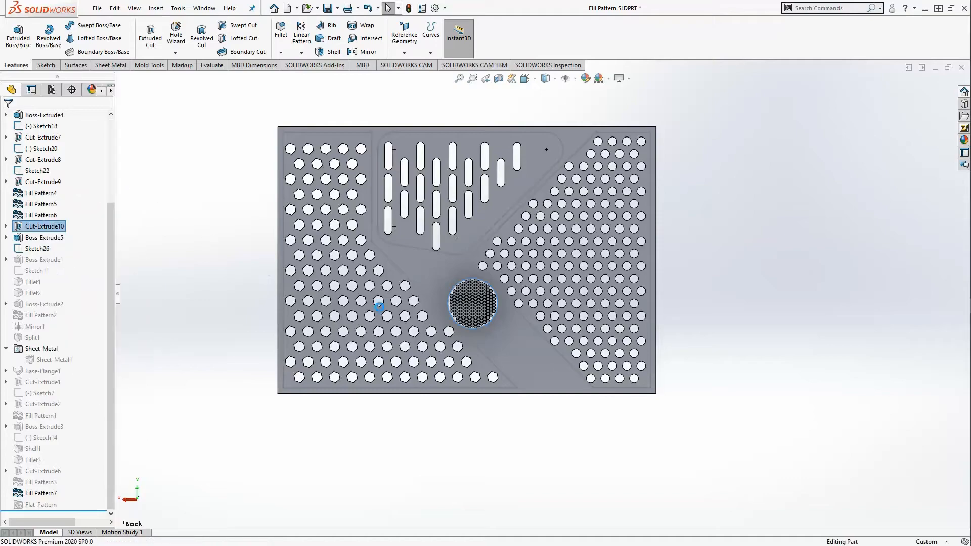
scroll(481, 306, down, 5)
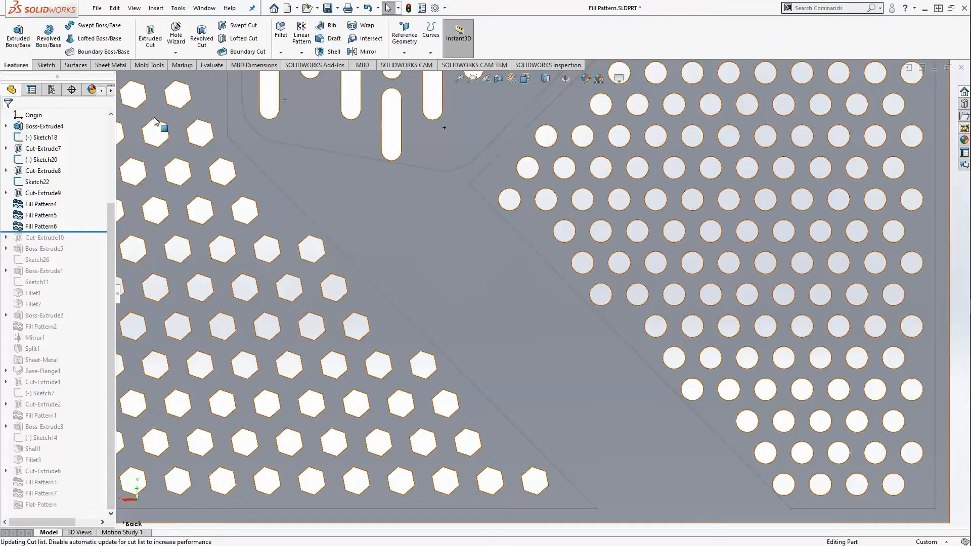
drag(83, 232, 84, 241)
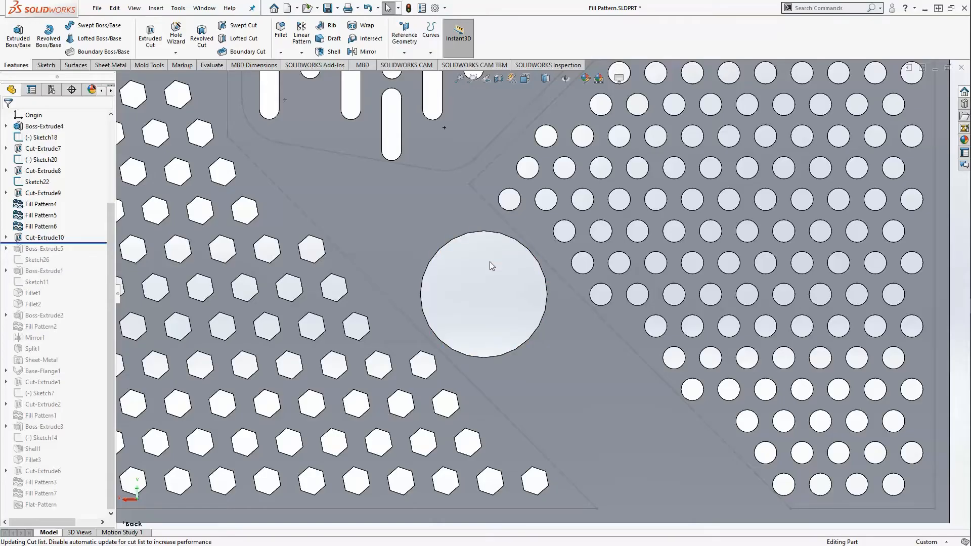
drag(91, 245, 92, 254)
middle_drag(496, 298, 472, 318)
- Roll forward to Sketch26, inspect its dashed guide line, then roll to the end to restore the rod array
scroll(554, 296, up, 5)
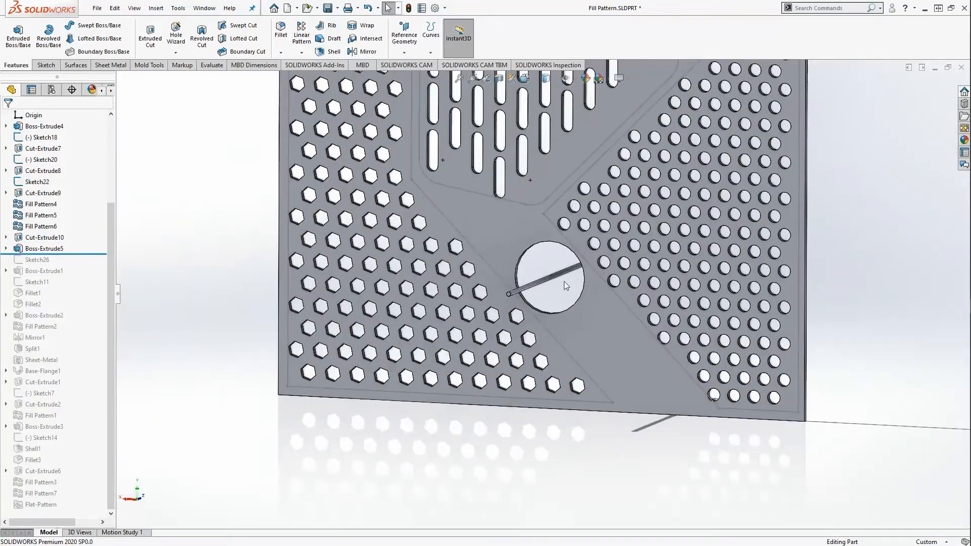
scroll(569, 283, down, 5)
middle_drag(563, 288, 572, 275)
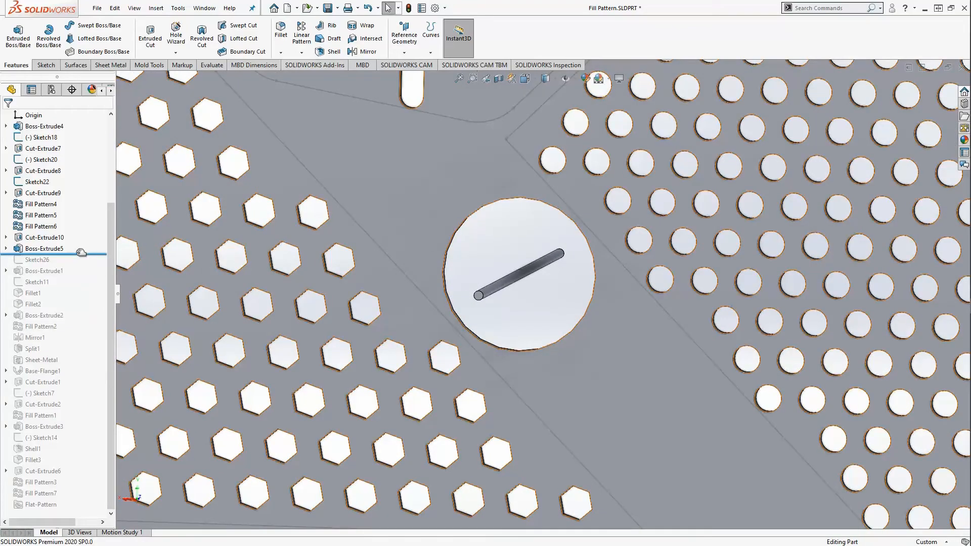
drag(81, 253, 81, 252)
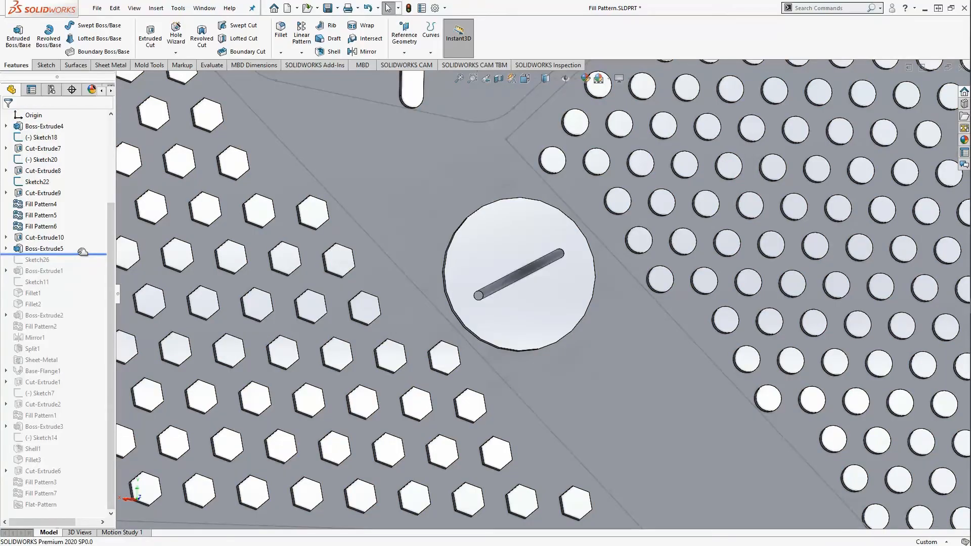
drag(82, 252, 82, 264)
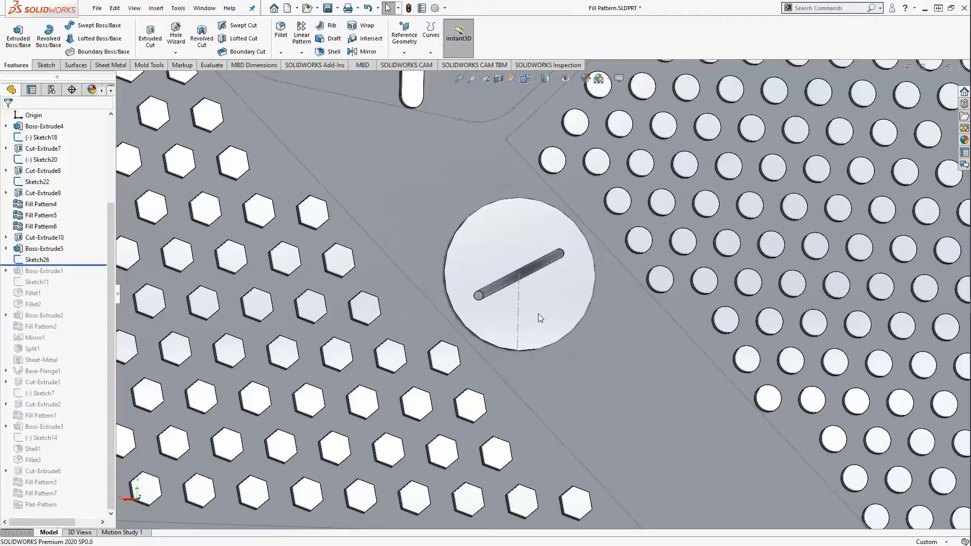
double_click(519, 305)
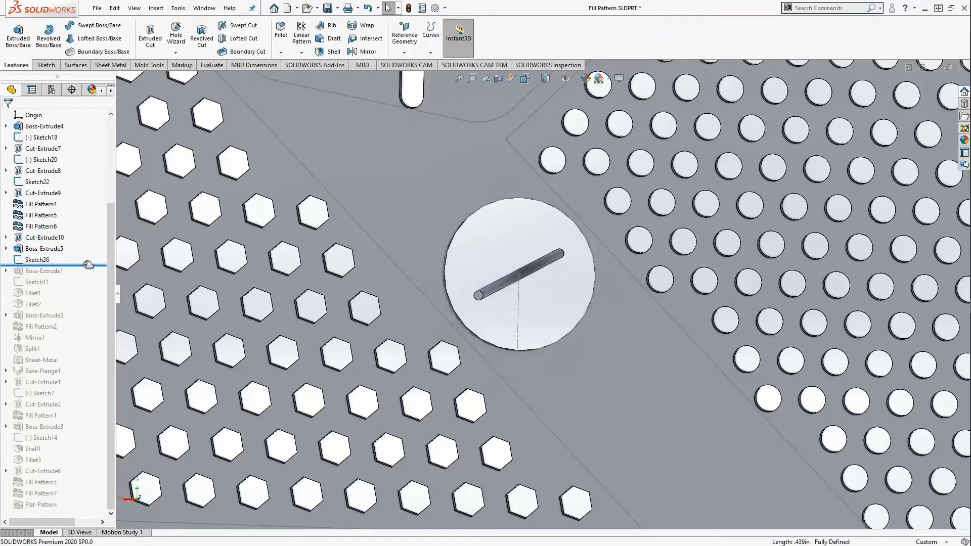
mouse_move(88, 264)
mouse_down()
mouse_move(75, 331)
mouse_move(73, 523)
mouse_move(74, 508)
mouse_up()
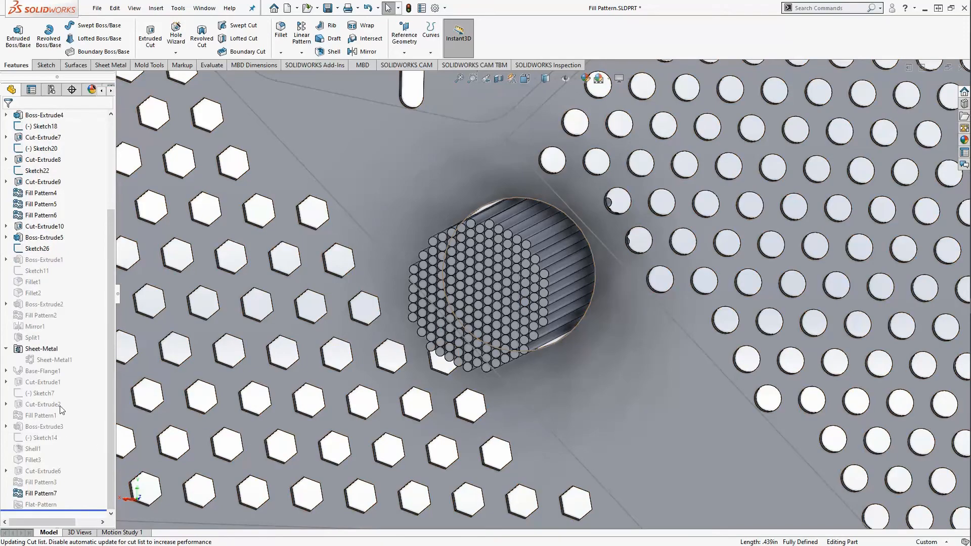
- Edit Fill Pattern7, activating its circular fill boundary and pattern direction line
right_click(44, 494)
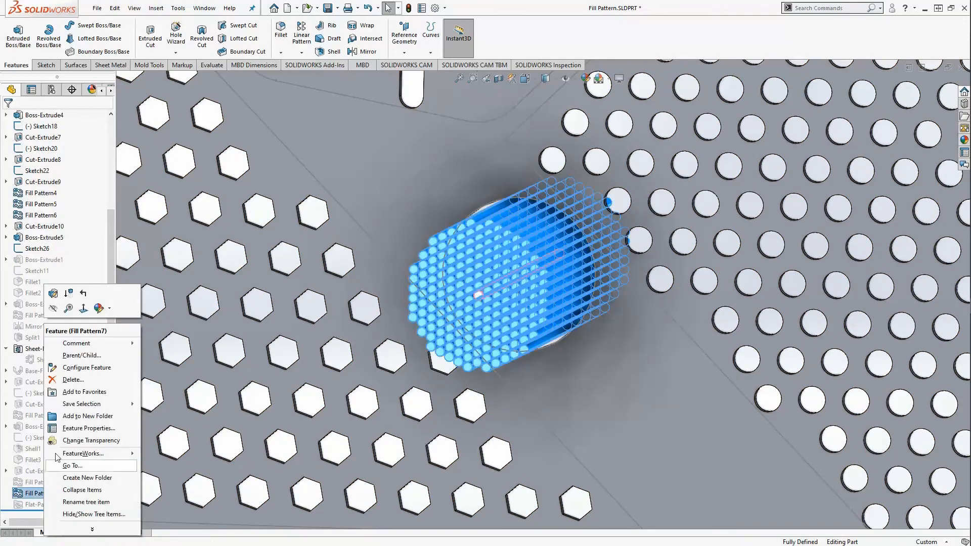
click(57, 294)
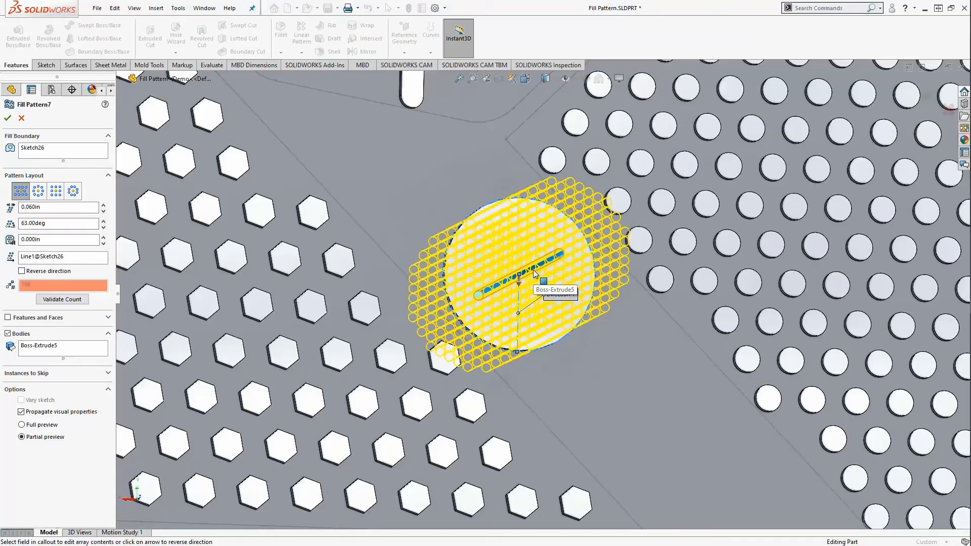
click(60, 151)
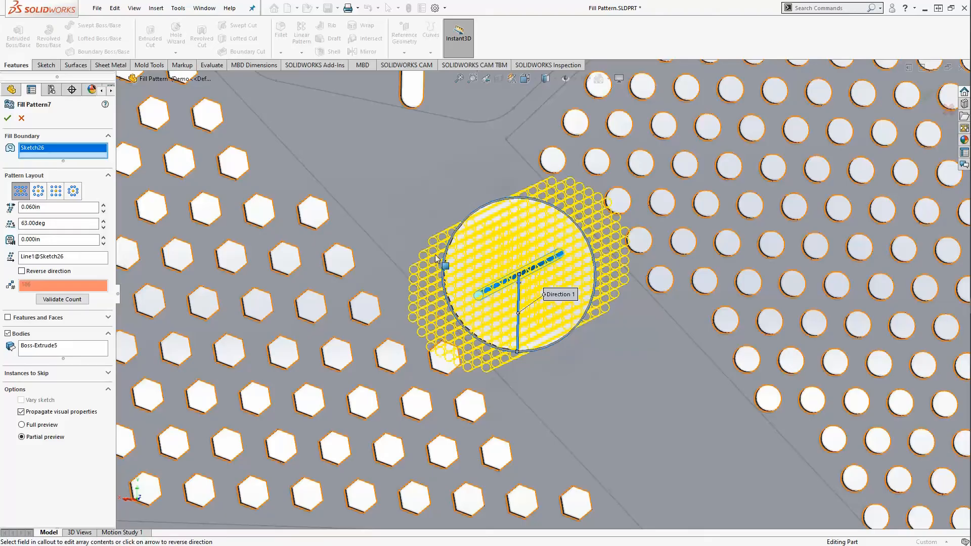
click(66, 259)
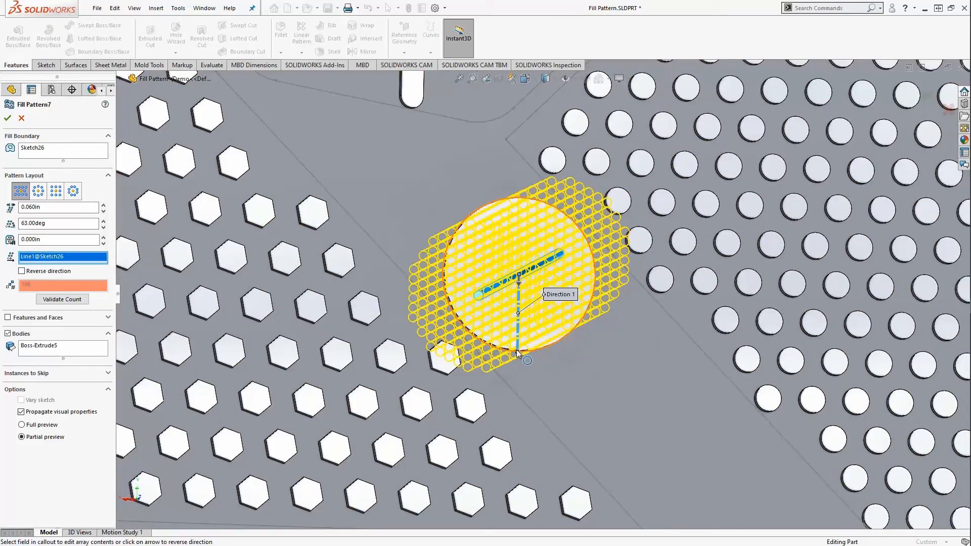
- Raise the rod pattern angle from 63.00deg to 64.00deg
middle_drag(521, 330, 532, 316)
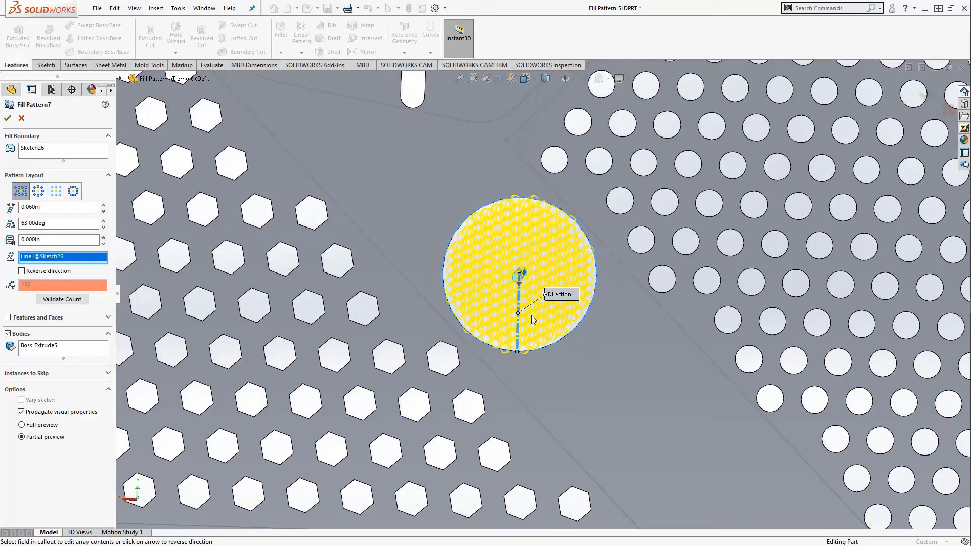
scroll(532, 320, up, 8)
scroll(546, 344, down, 10)
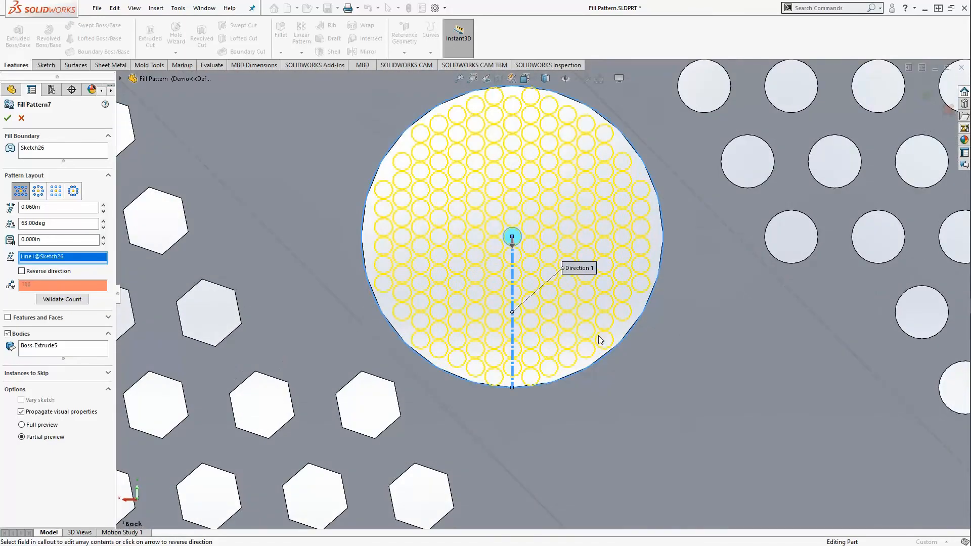
scroll(600, 340, up, 2)
scroll(552, 189, down, 6)
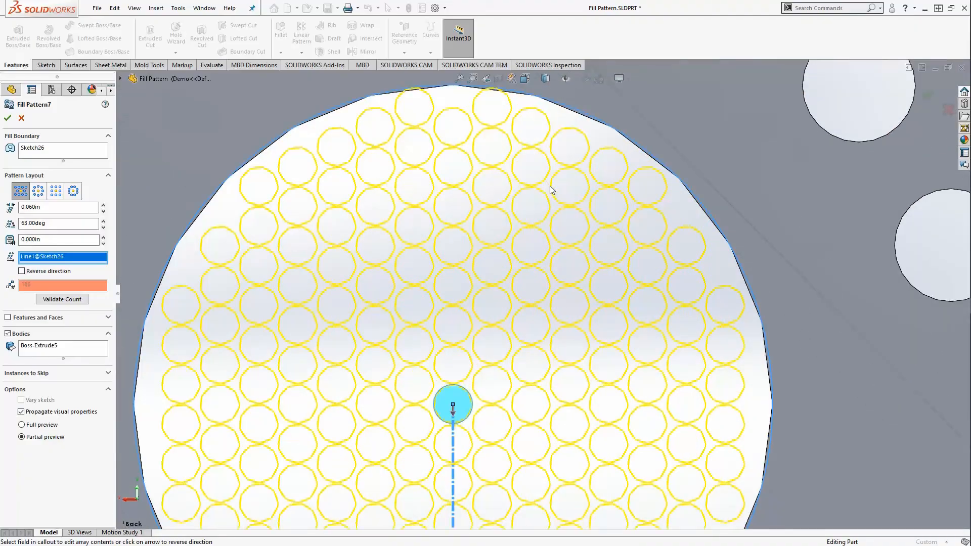
scroll(564, 181, down, 5)
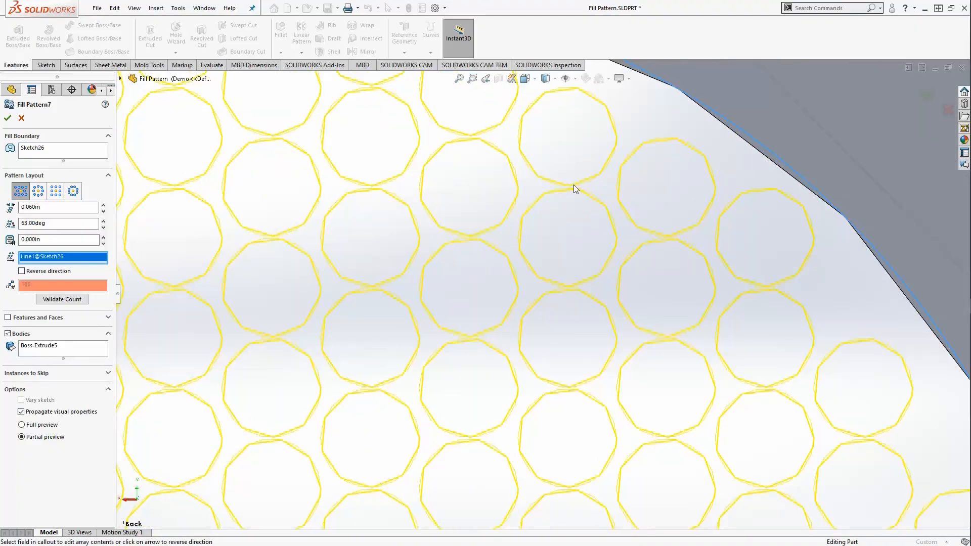
click(104, 222)
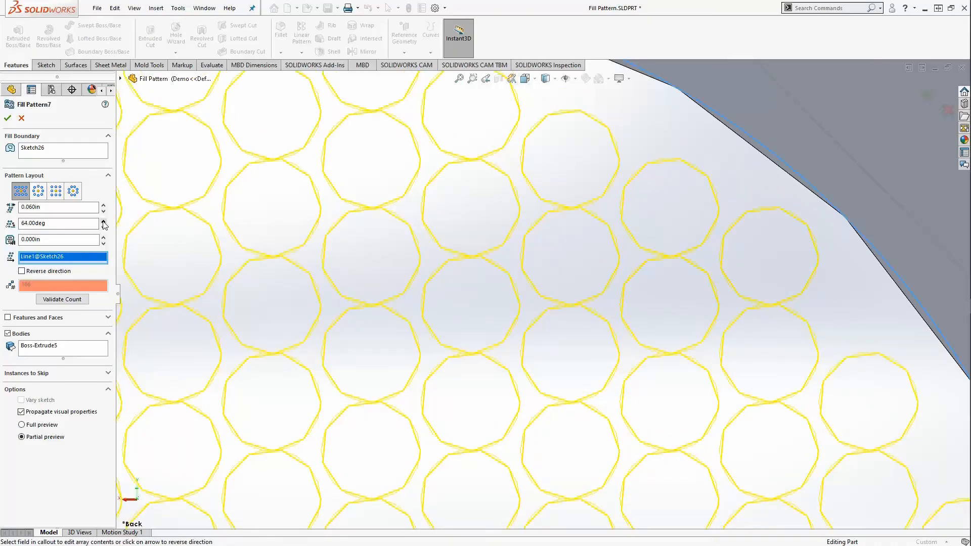
scroll(369, 239, up, 5)
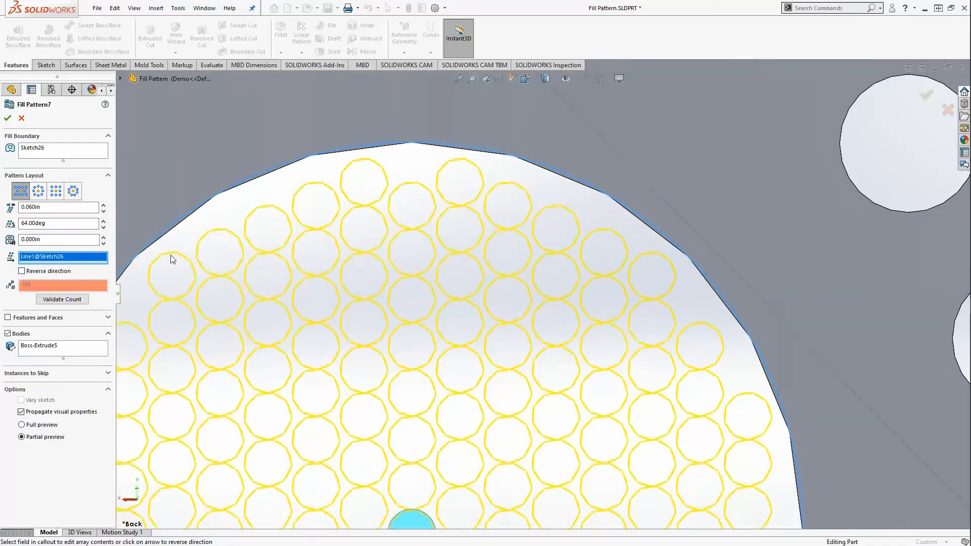
- Lower the rod pattern angle one degree at a time down to 50 degrees
click(103, 228)
click(104, 227)
click(103, 228)
click(103, 227)
click(103, 228)
click(103, 227)
click(103, 227)
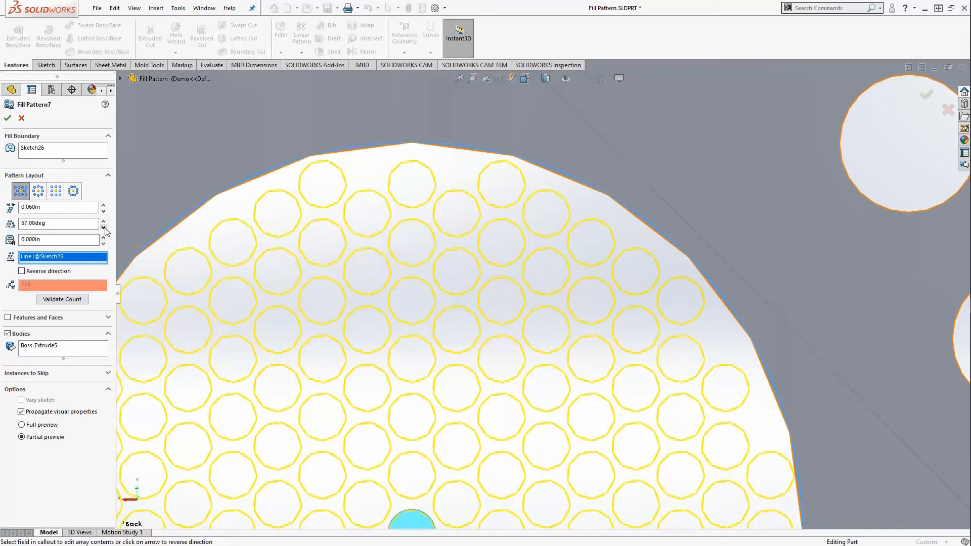
click(103, 228)
click(103, 227)
click(103, 228)
click(103, 227)
click(103, 228)
click(103, 228)
click(103, 227)
click(103, 227)
click(103, 227)
click(103, 228)
click(103, 228)
click(103, 228)
click(103, 228)
click(104, 227)
scroll(371, 256, up, 3)
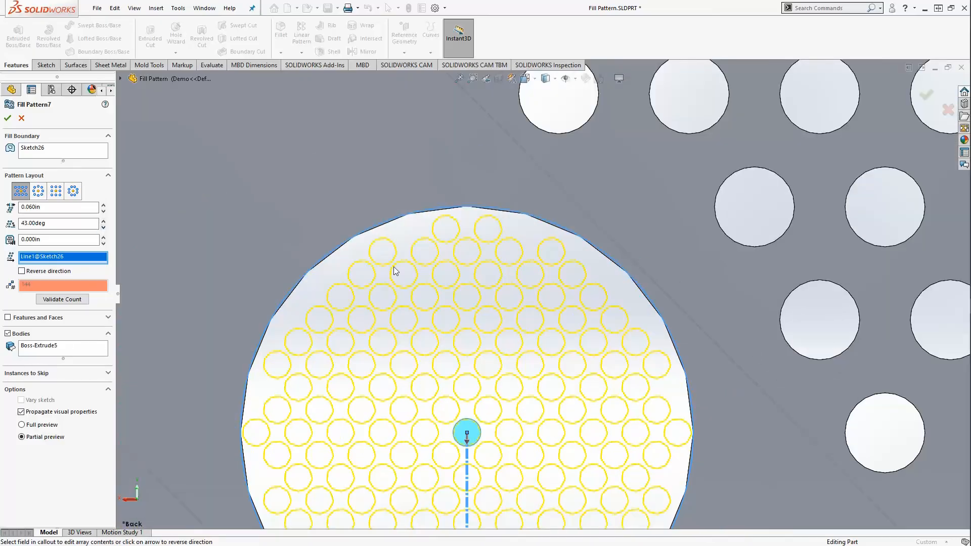
scroll(508, 384, up, 2)
scroll(521, 455, down, 4)
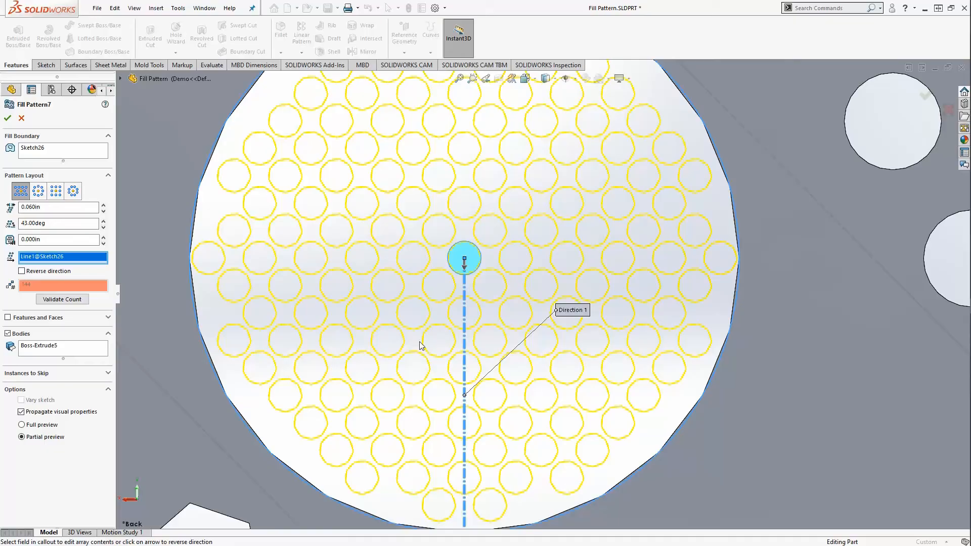
- Set the instance spacing to 0.080in and raise the pattern angle to 51 degrees
drag(61, 208, 15, 207)
text(.08)
key(Return)
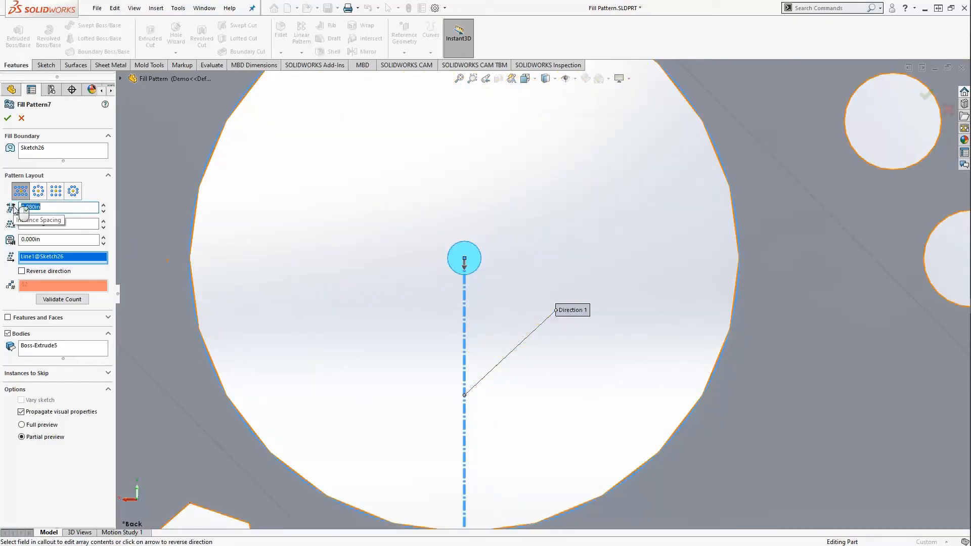
click(103, 221)
click(103, 221)
click(104, 221)
click(103, 221)
click(103, 221)
click(103, 221)
click(103, 221)
click(103, 221)
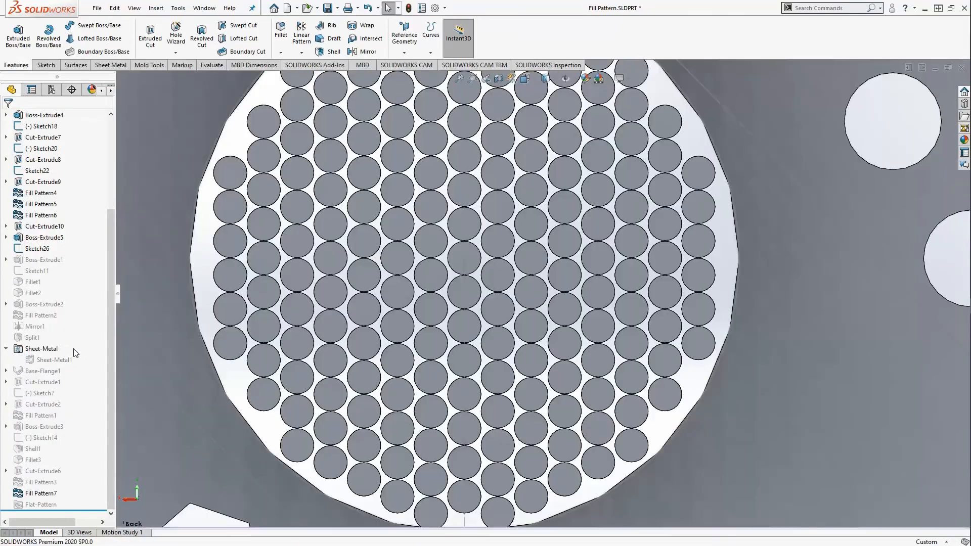
- Reopen Fill Pattern7 for editing and nudge its angle to 64, then back to 63 degrees
right_click(34, 493)
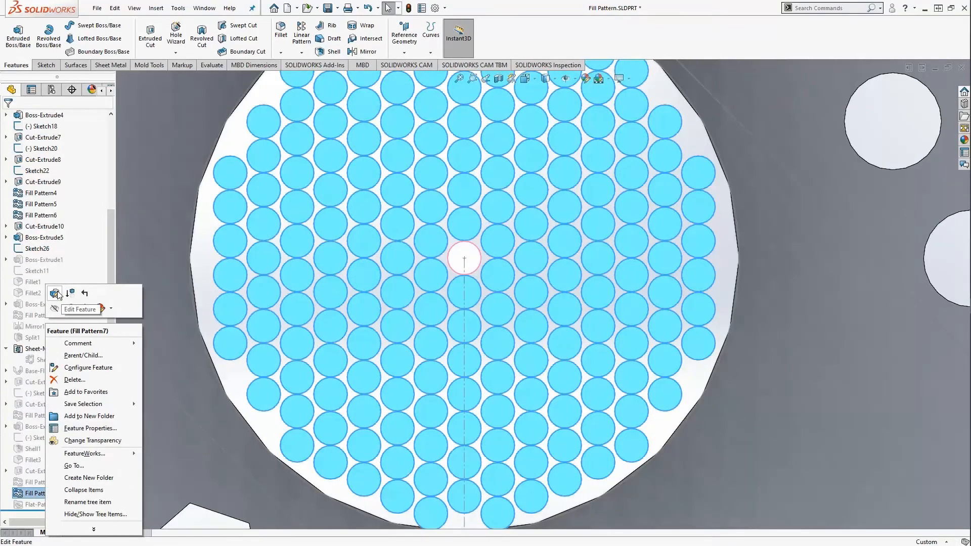
click(70, 309)
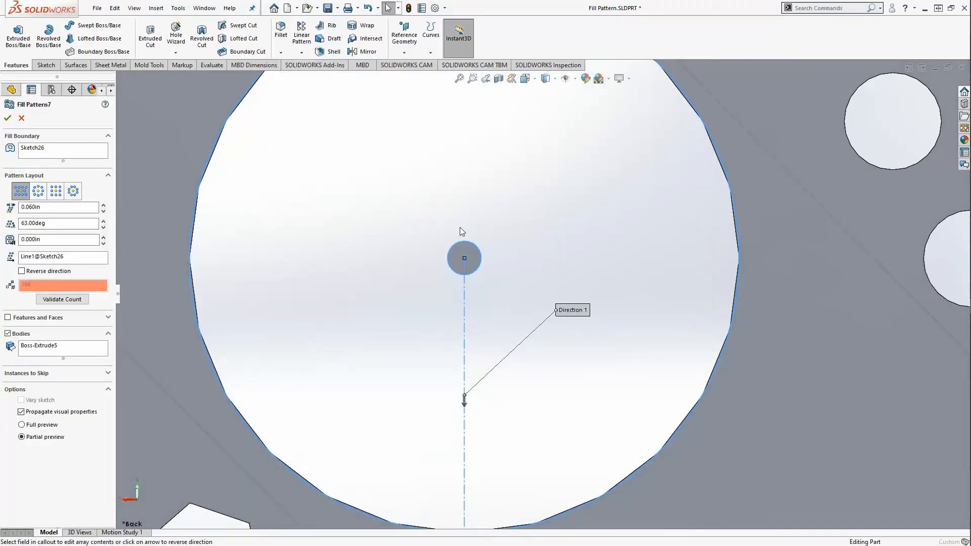
scroll(400, 191, down, 5)
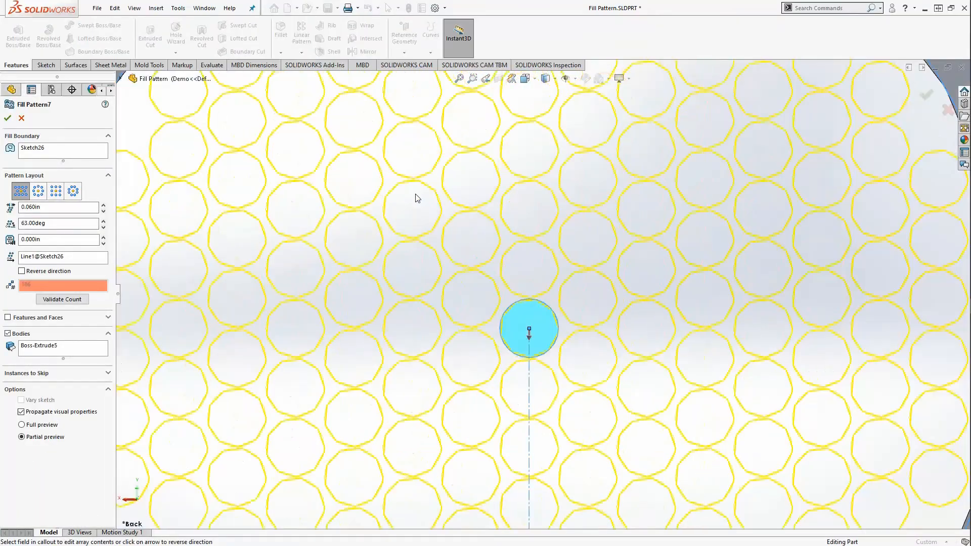
click(104, 221)
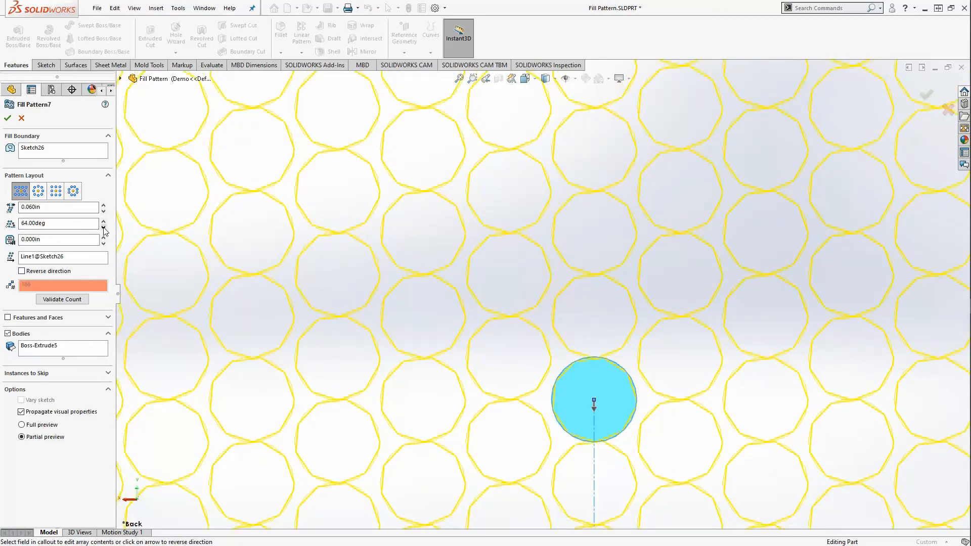
click(104, 228)
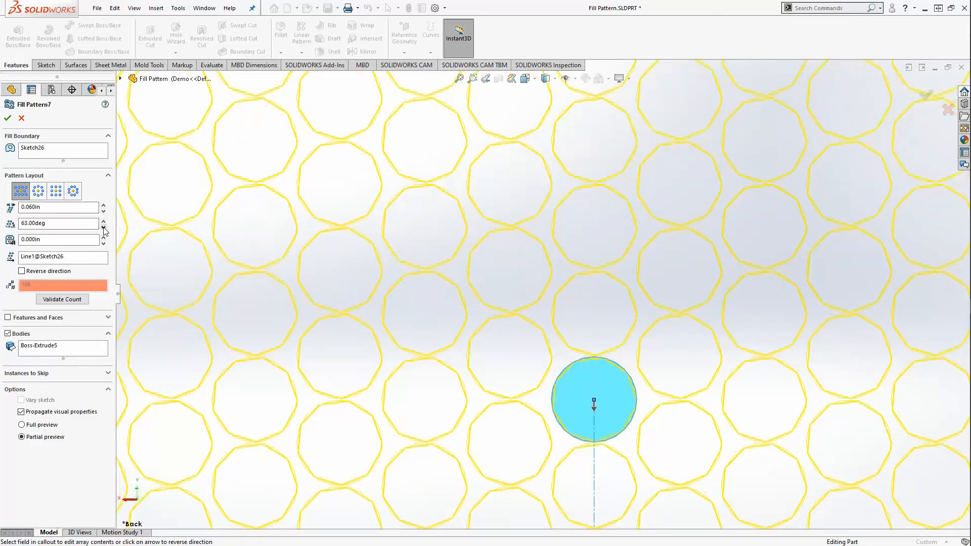
- Try instance spacings of 0.055in and 0.059in, then settle on 0.060in
click(63, 206)
text(.055)
key(Return)
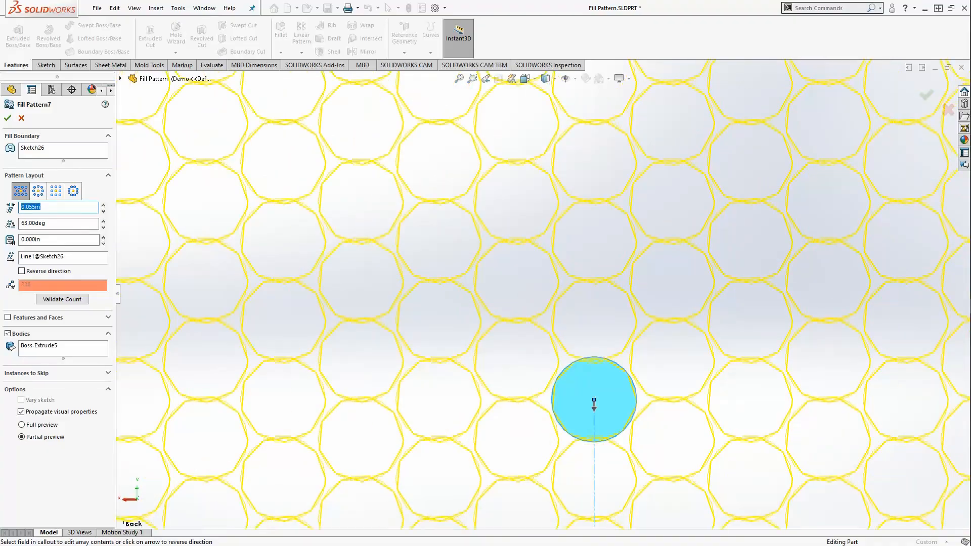
text(.059)
key(Return)
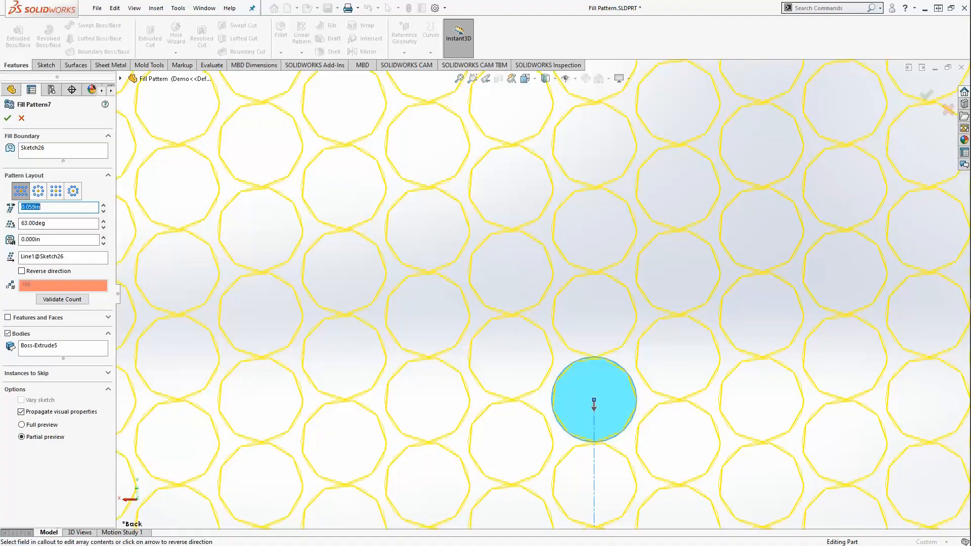
text(.06)
key(Return)
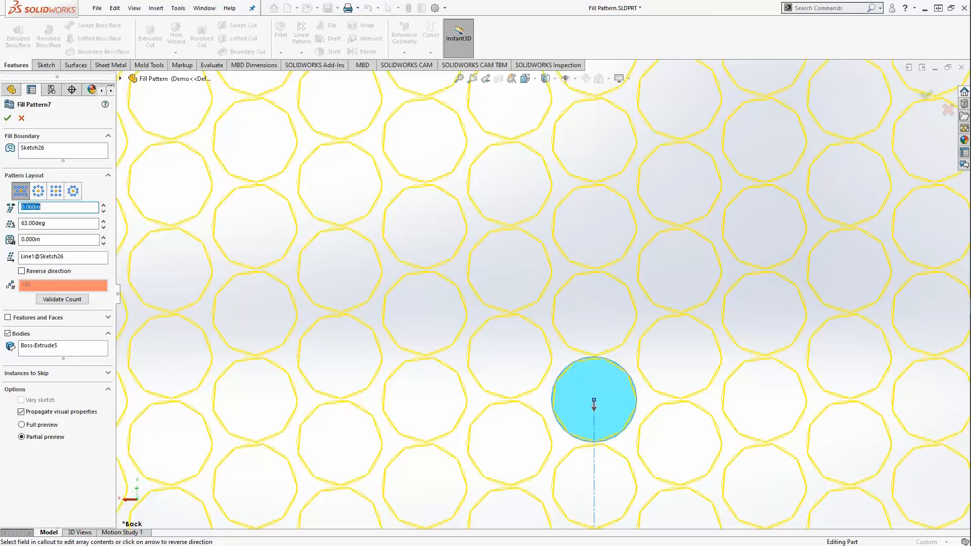
- Spin the pattern angle up to 65, then down to 62 degrees
click(103, 220)
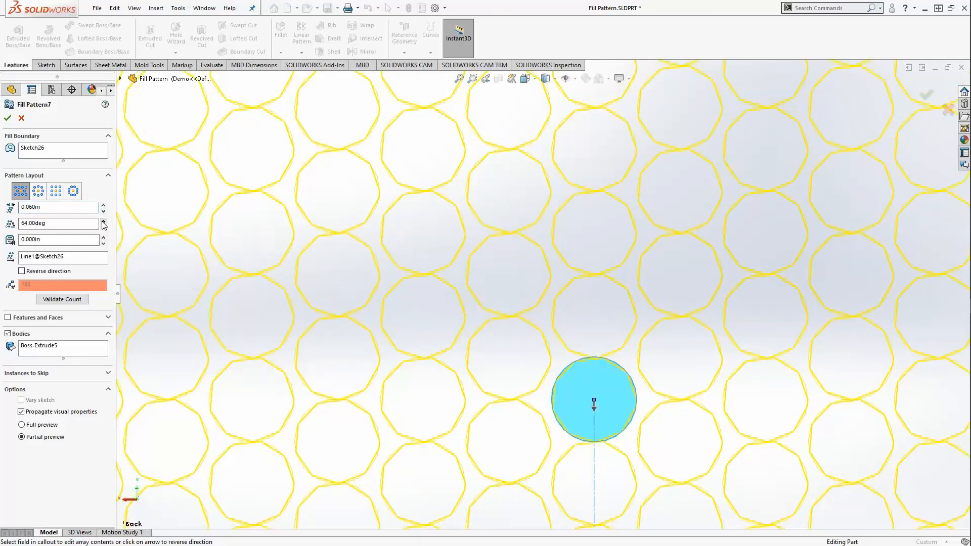
click(103, 221)
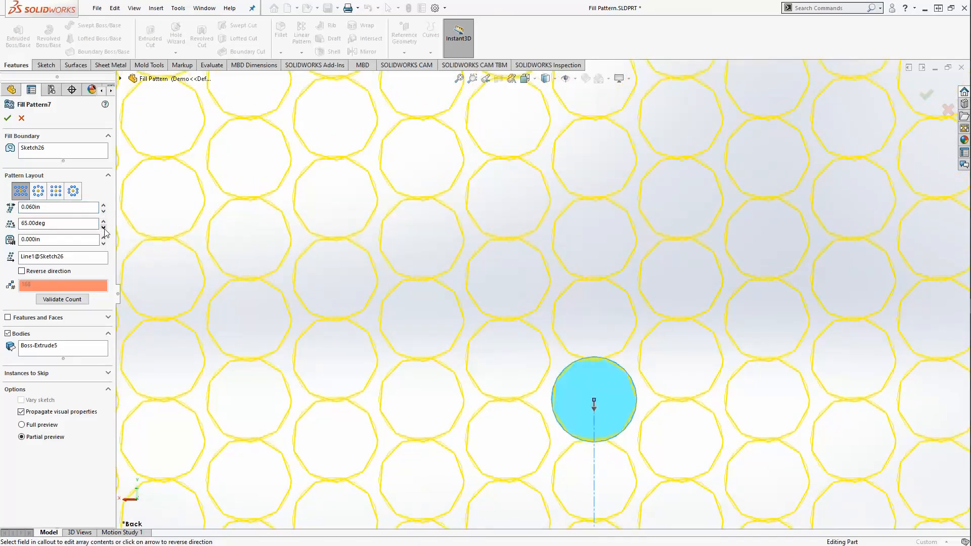
click(104, 229)
click(103, 228)
click(104, 228)
scroll(488, 324, up, 5)
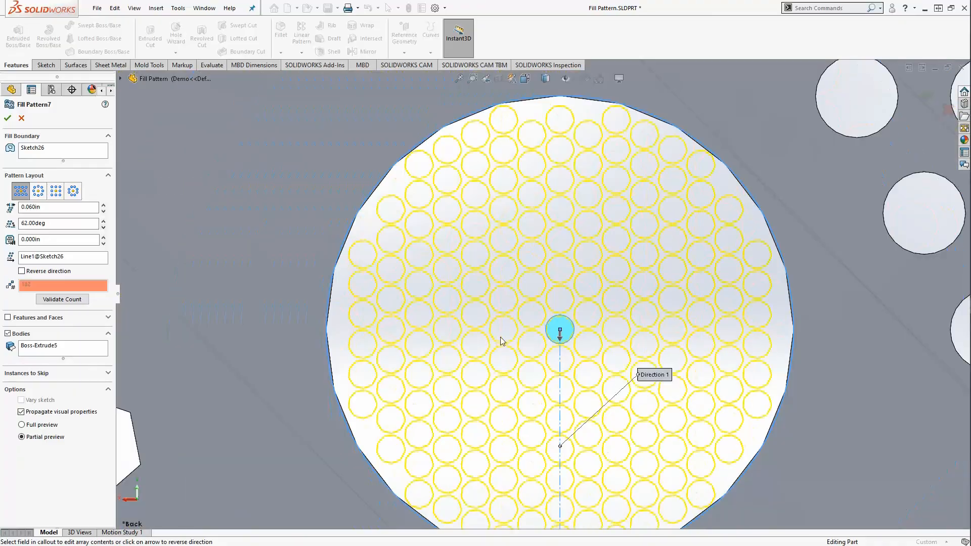
- Validate the count of rod instances at the current angle
scroll(536, 369, down, 3)
scroll(542, 294, up, 3)
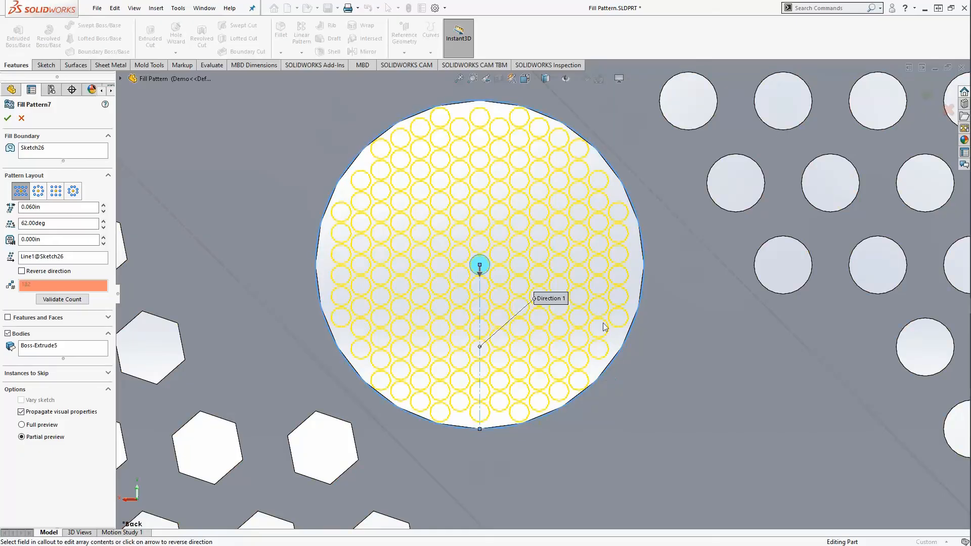
click(64, 298)
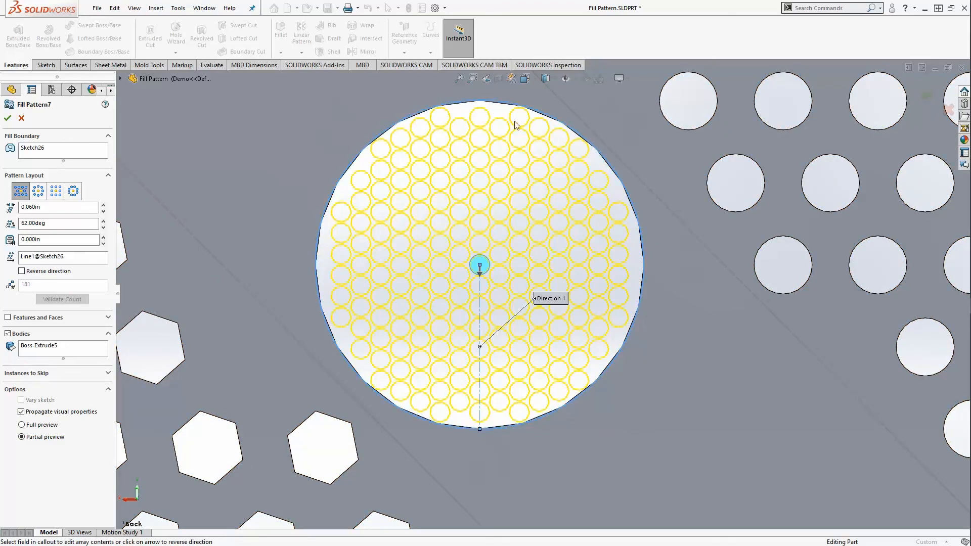
- Raise the pattern angle to 64.00deg and revalidate, giving 185 rod instances
click(103, 221)
click(103, 221)
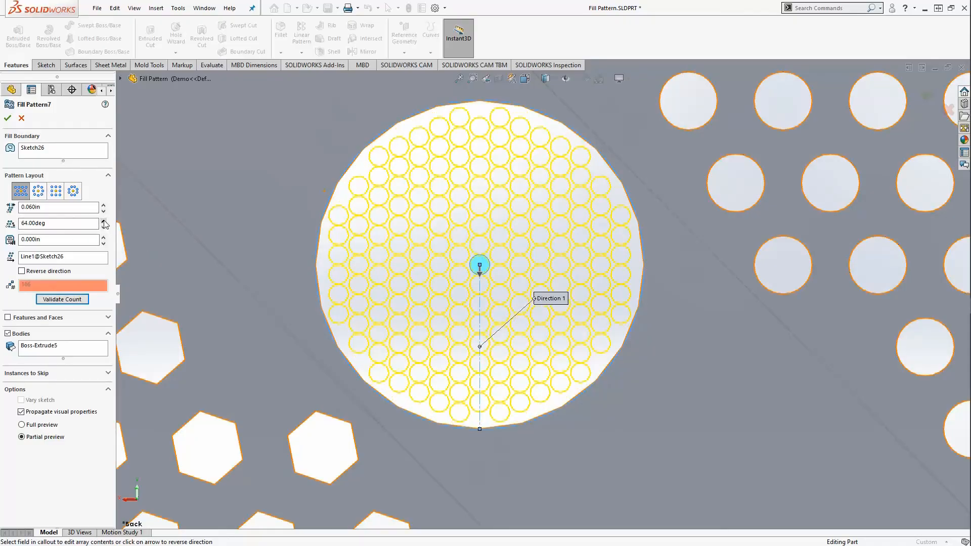
scroll(455, 177, down, 15)
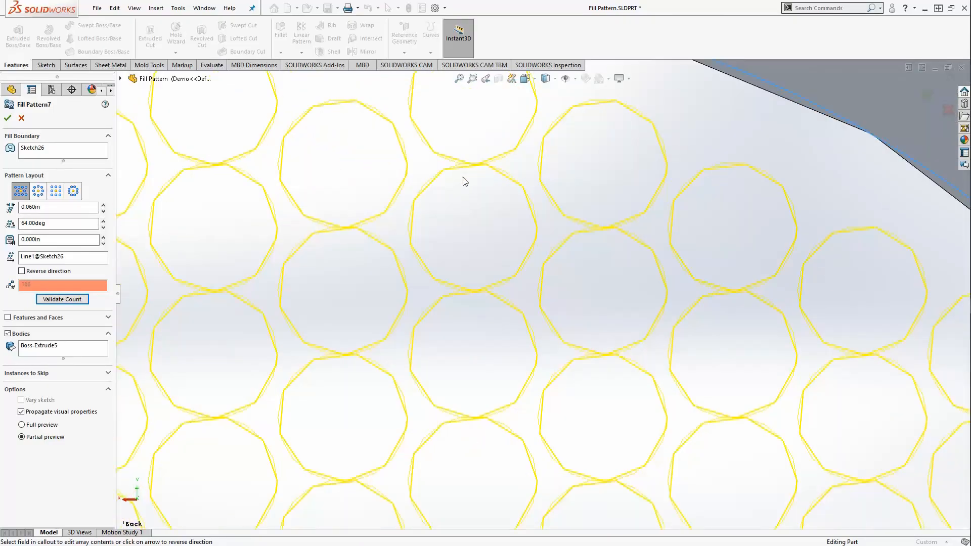
scroll(516, 197, down, 3)
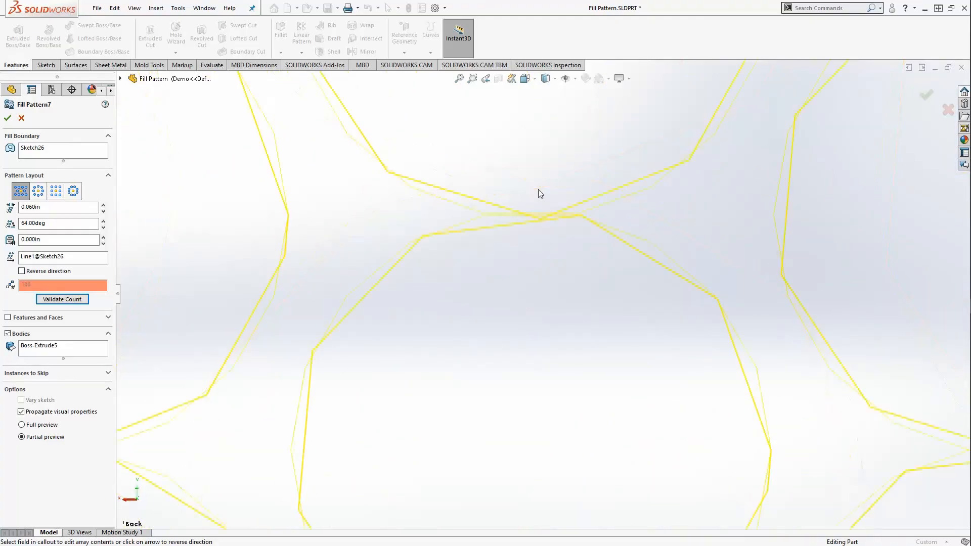
scroll(526, 222, up, 5)
scroll(520, 237, up, 5)
click(63, 299)
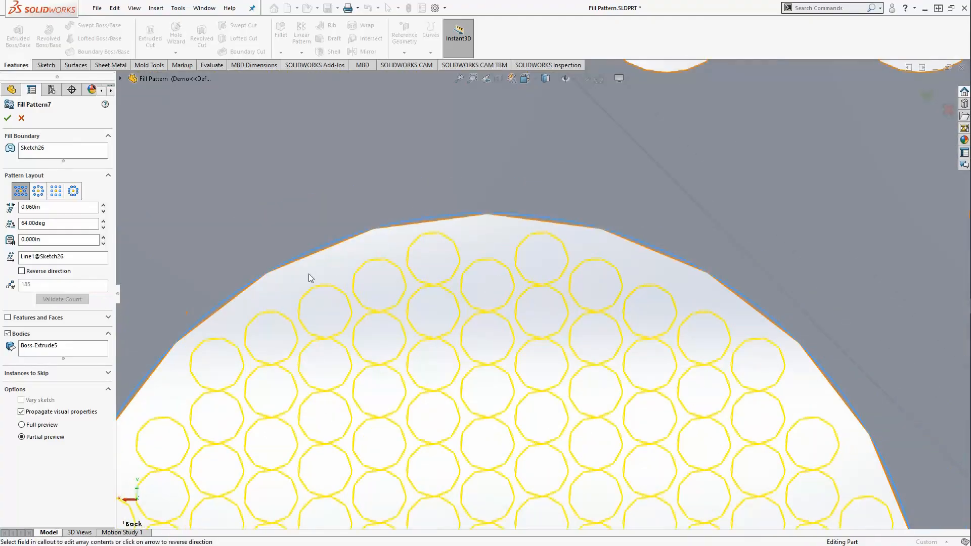
scroll(550, 398, up, 3)
scroll(569, 470, down, 4)
scroll(568, 474, up, 2)
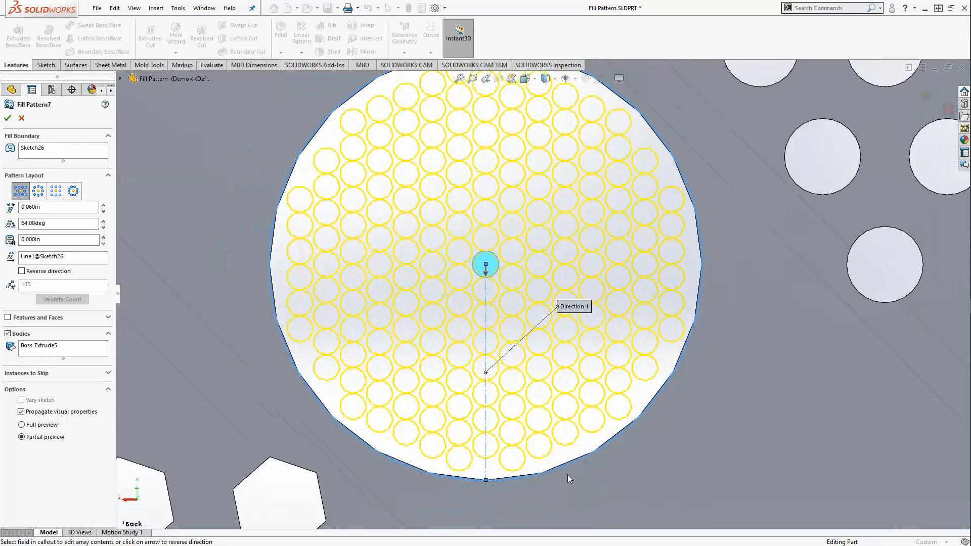